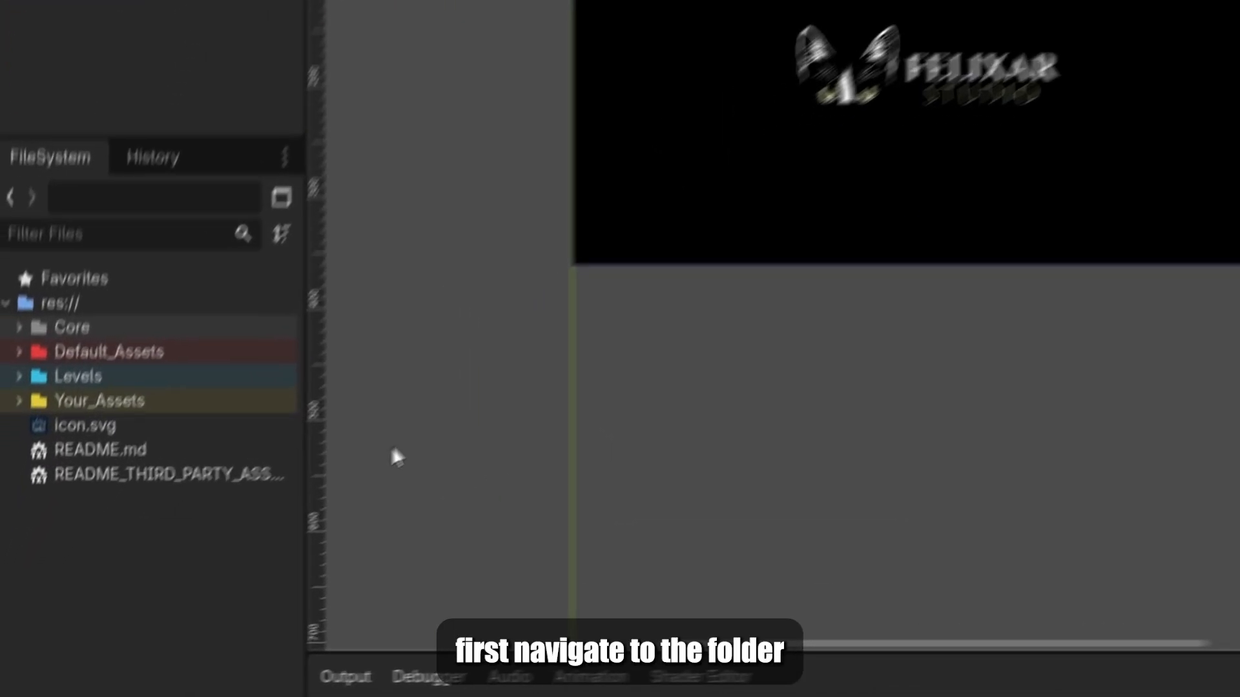
# Create a RetroEnemyResource in the Your_Assets/Enemies folder and save it as gunner.tres.
pyautogui.click(18, 522)
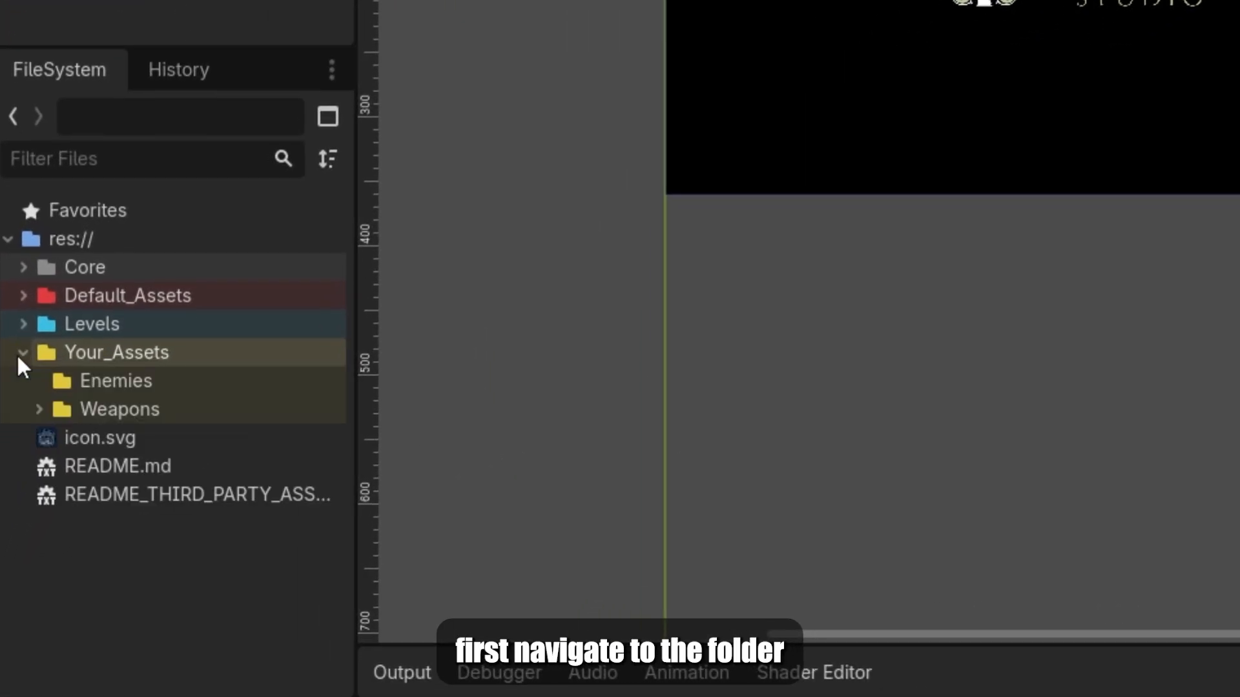
pyautogui.rightClick(96, 383)
pyautogui.moveTo(239, 251)
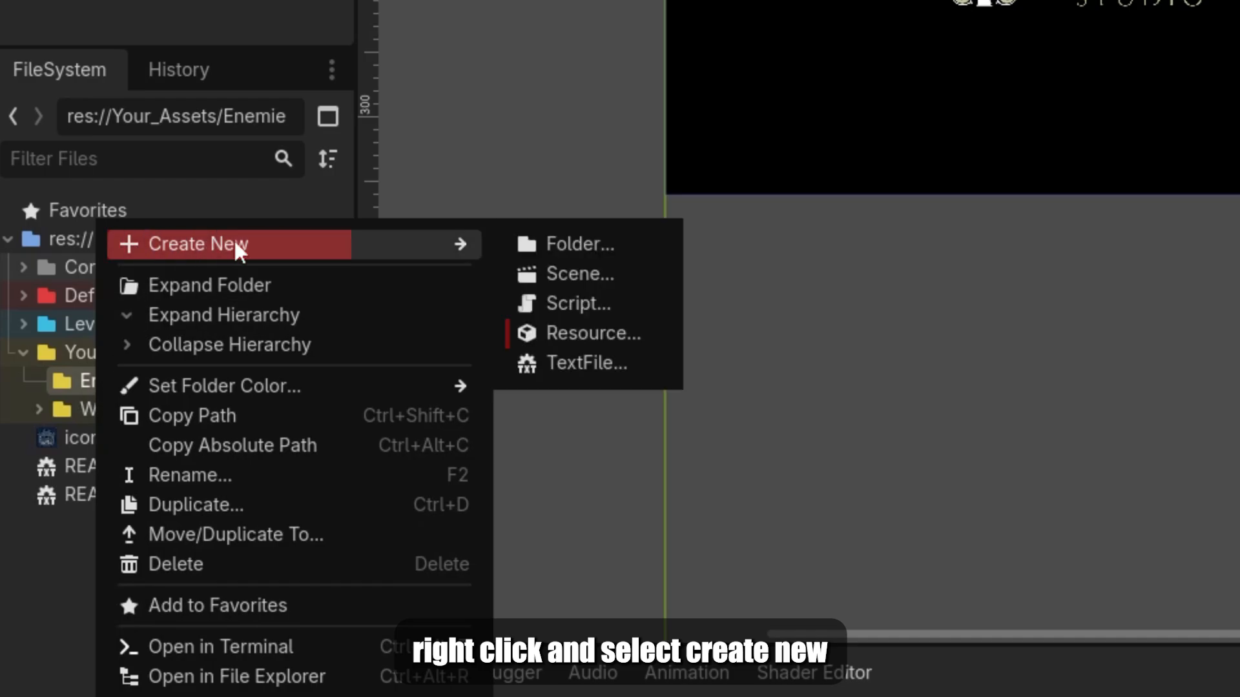
pyautogui.click(593, 333)
pyautogui.write('retroen')
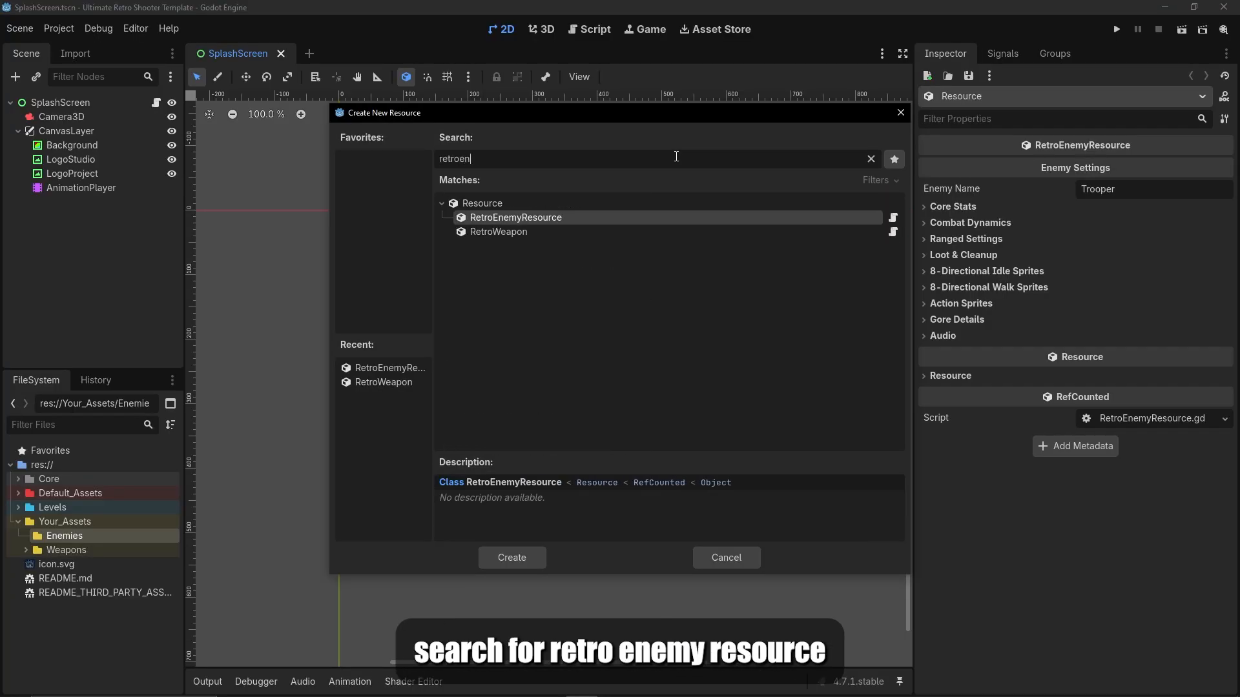
pyautogui.write('e')
pyautogui.doubleClick(529, 216)
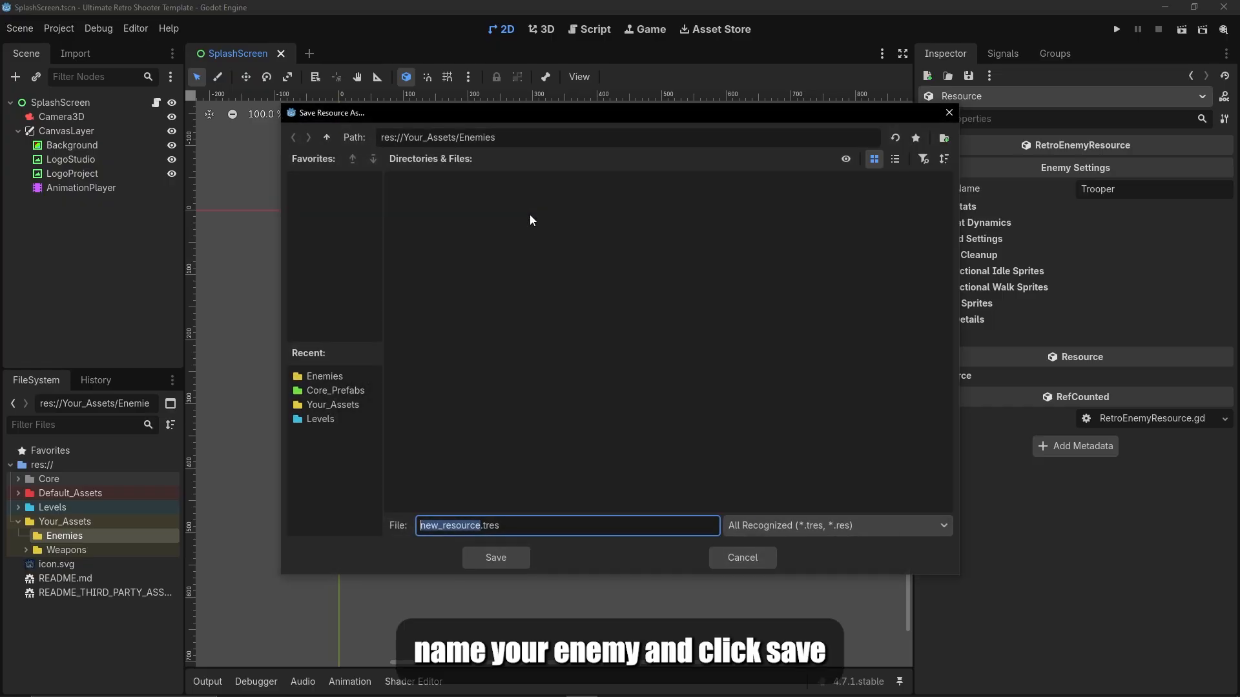
pyautogui.write('gunner')
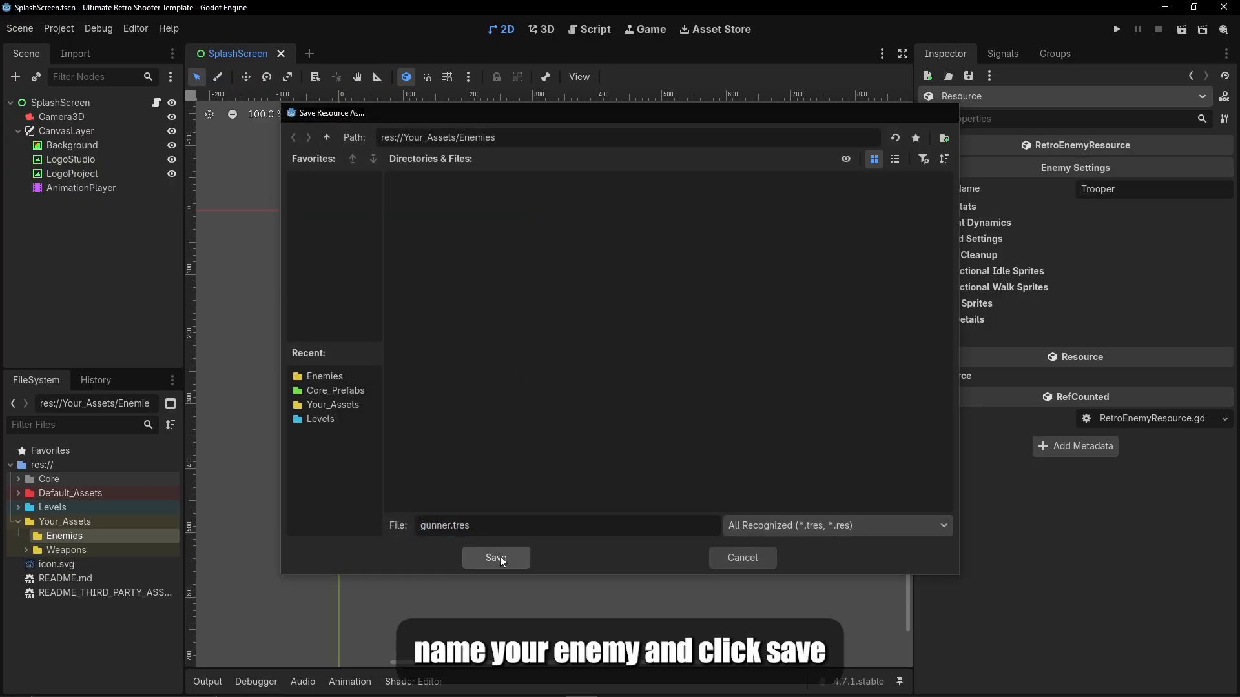
pyautogui.click(500, 556)
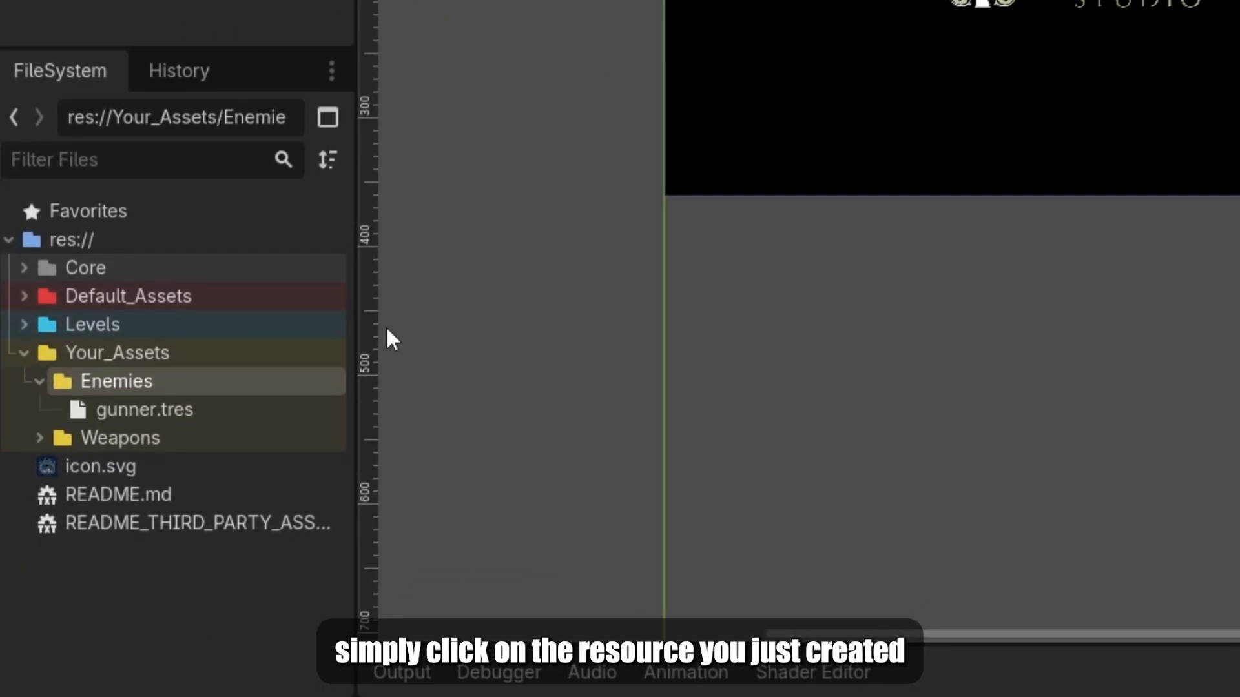
# Open the gunner.tres resource for editing and set its Enemy Name to Gunner.
pyautogui.click(178, 407)
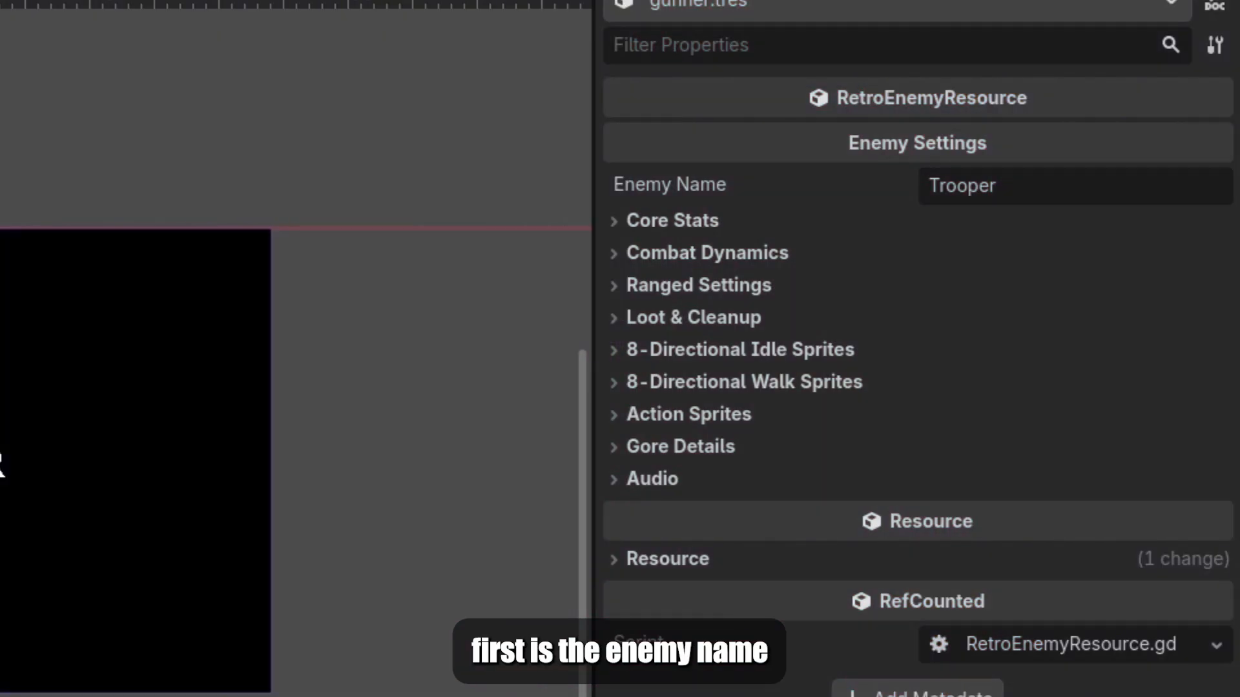
pyautogui.click(757, 187)
pyautogui.write('G')
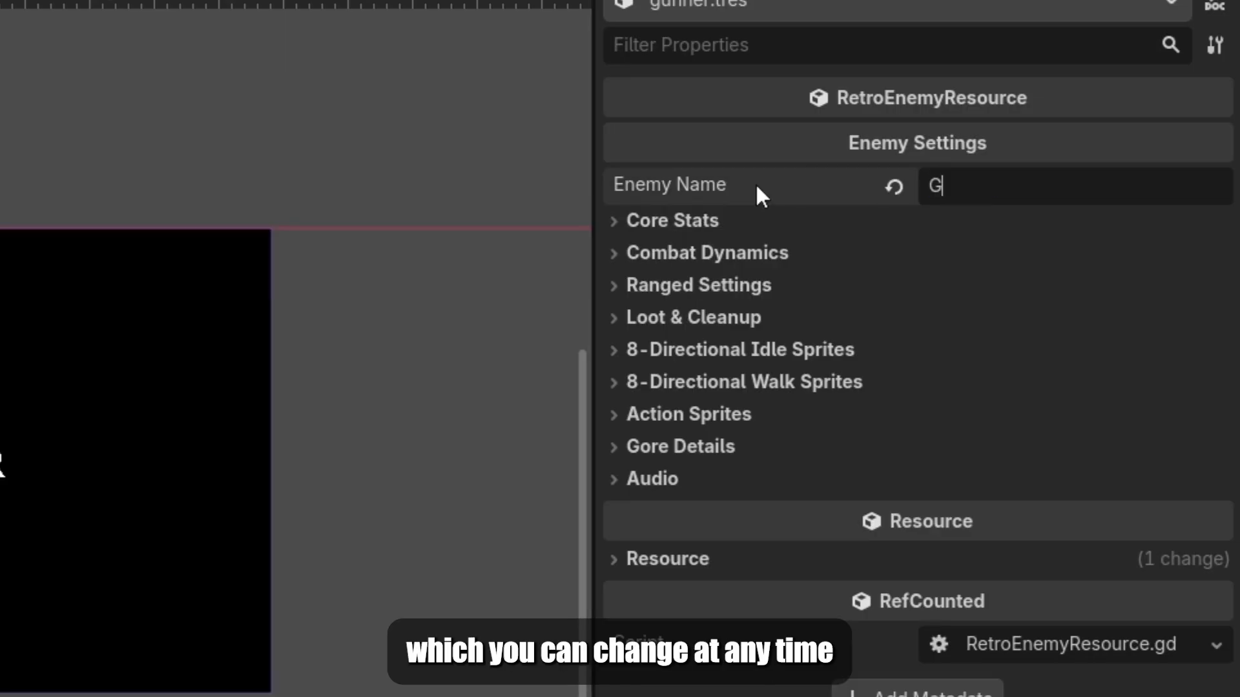
pyautogui.write('unner')
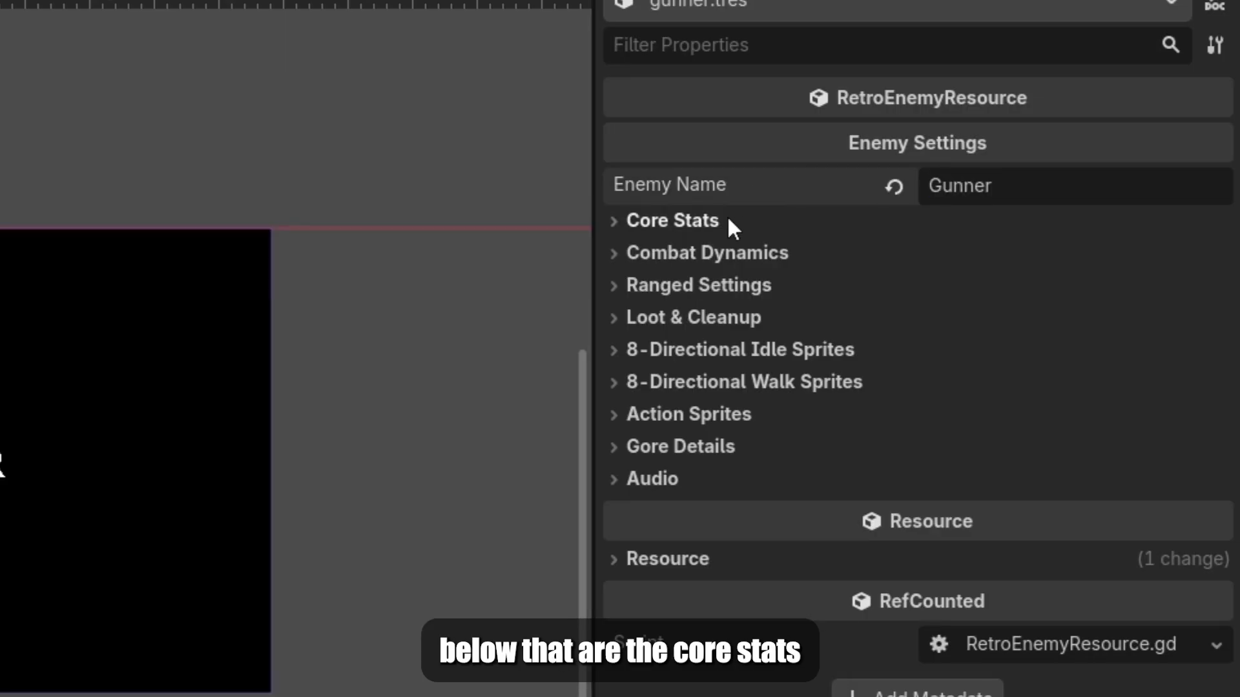
# Review the enemy's Core Stats and Combat Dynamics settings, including the explanation of Attack Knockback.
pyautogui.click(682, 222)
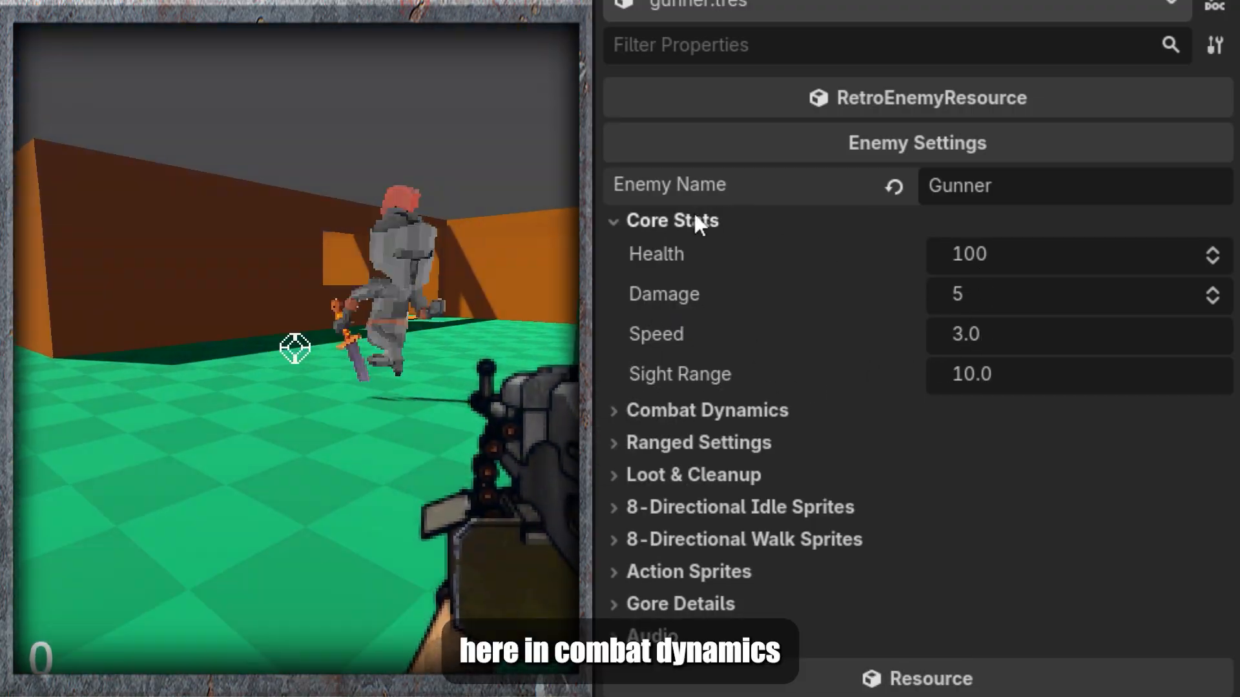
pyautogui.click(682, 221)
pyautogui.click(679, 254)
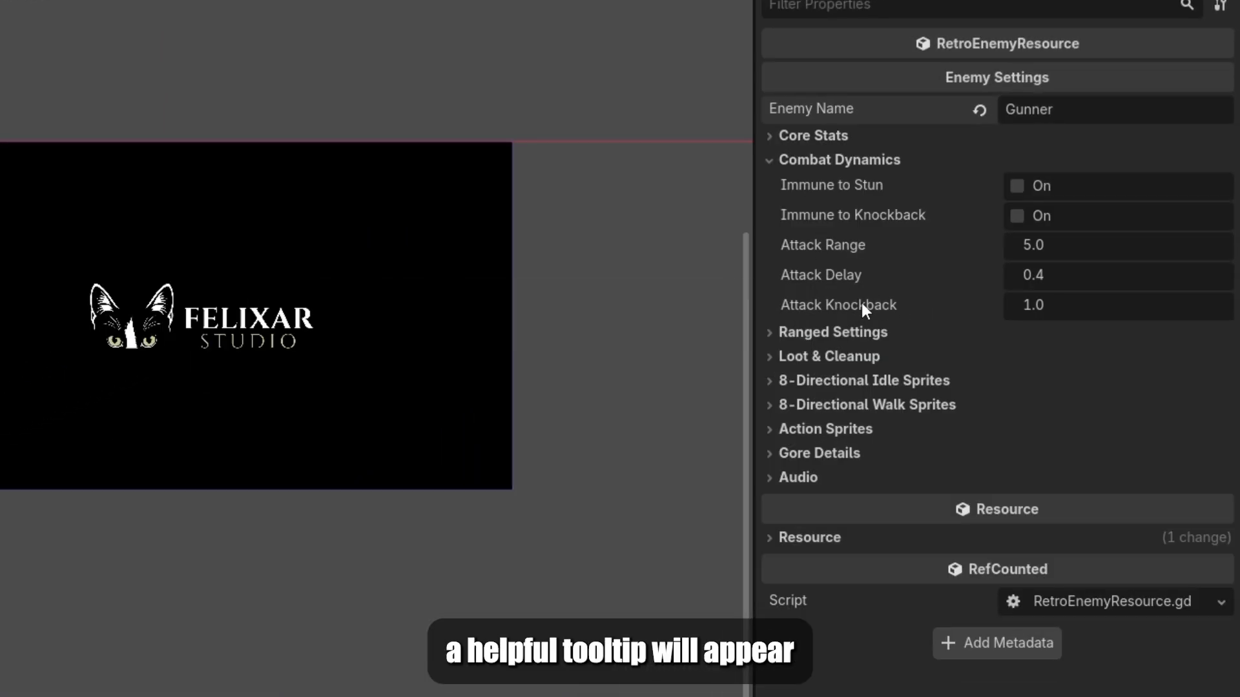
pyautogui.moveTo(862, 304)
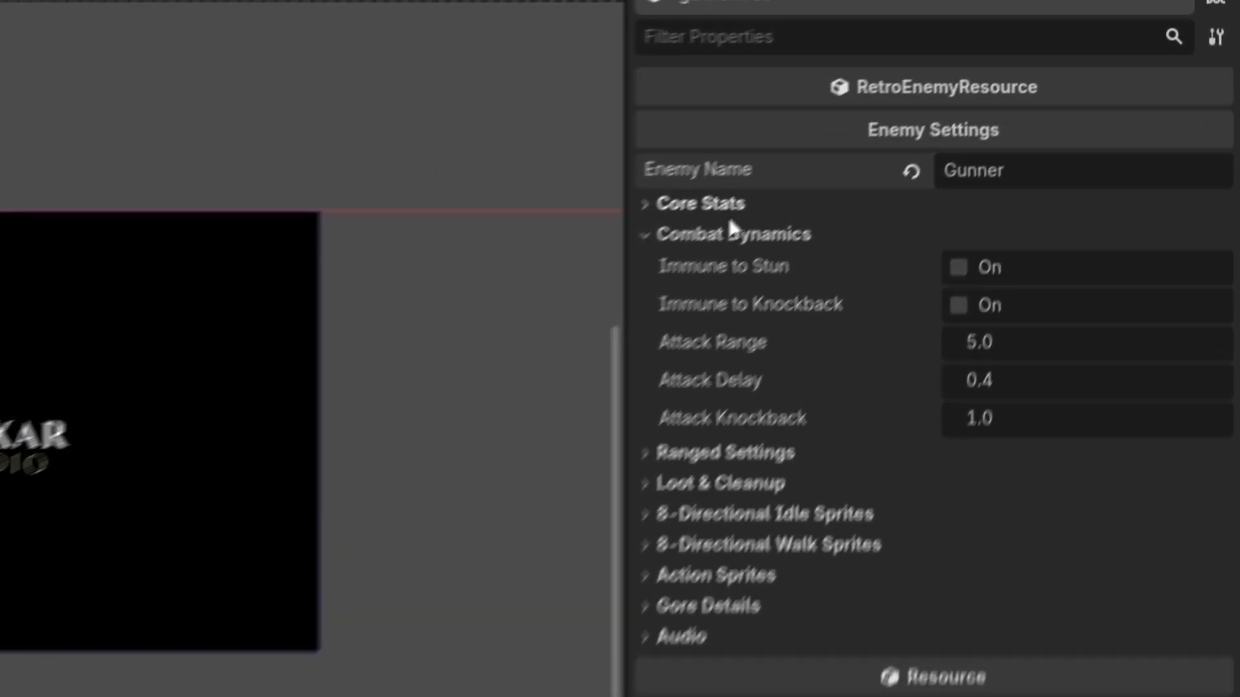
pyautogui.click(833, 159)
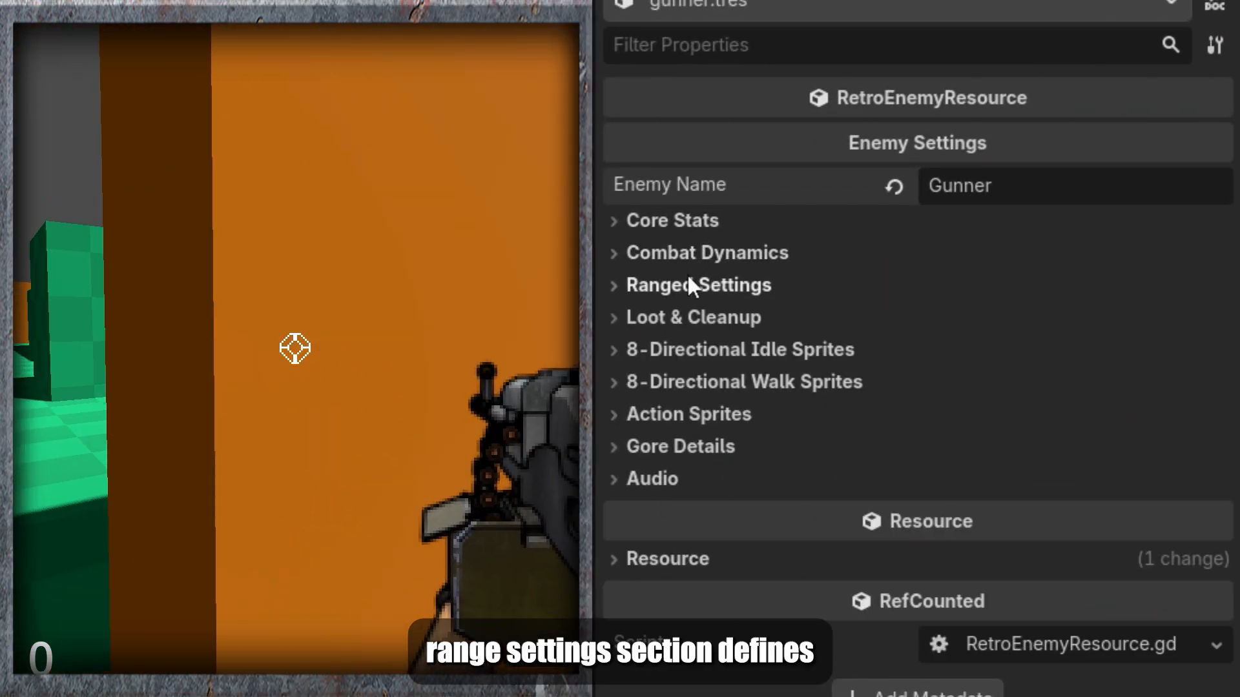
# Enable Uses Projectiles and Explosive Projectiles in the enemy's Ranged Settings.
pyautogui.click(689, 283)
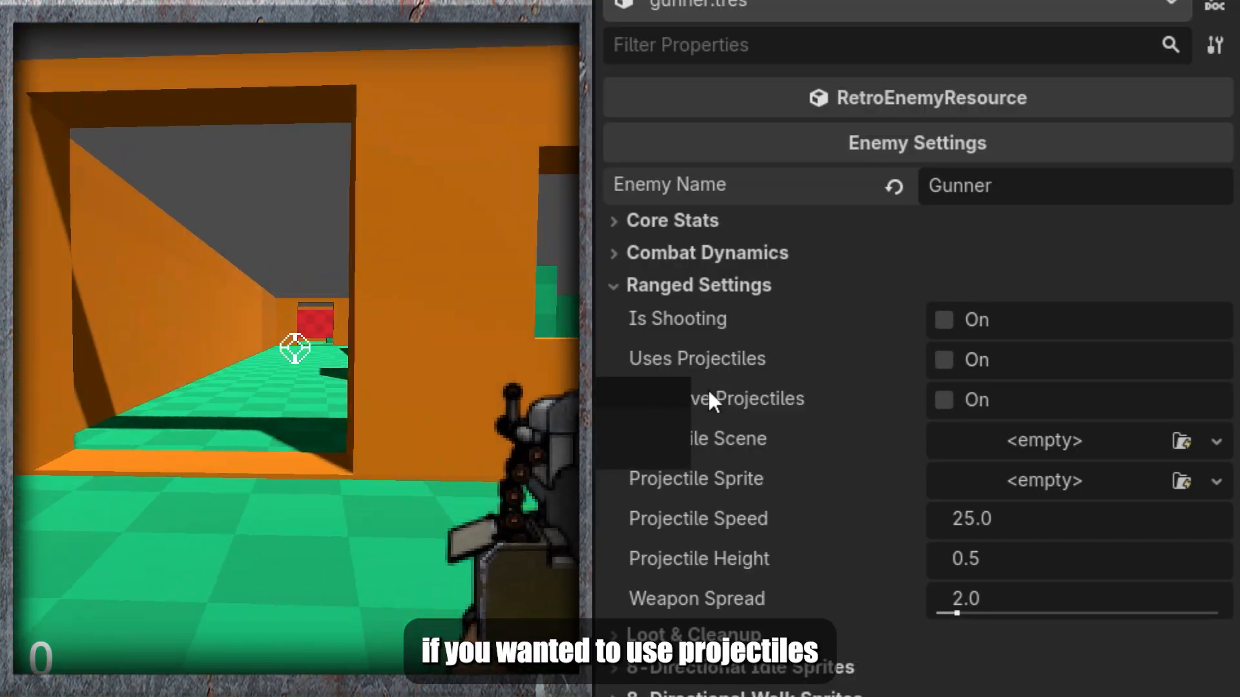
pyautogui.click(944, 359)
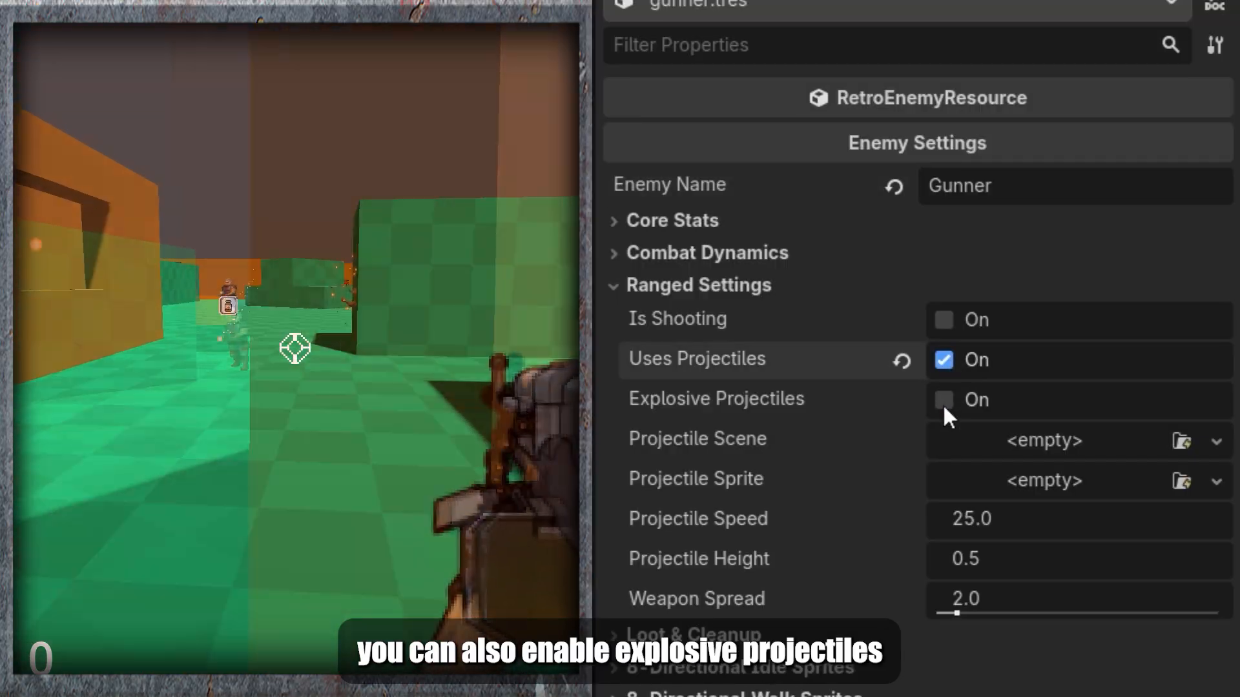
pyautogui.click(943, 401)
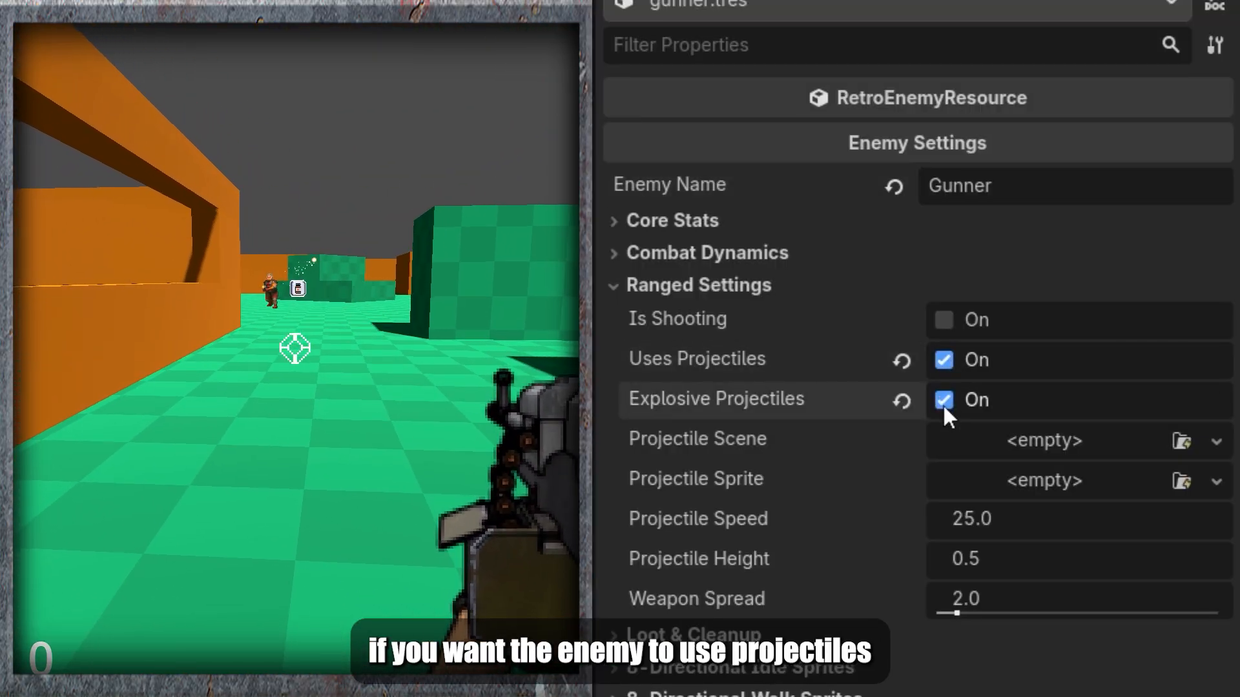
# Assign RetroProjectile.tscn as the enemy's Projectile Scene.
pyautogui.click(998, 443)
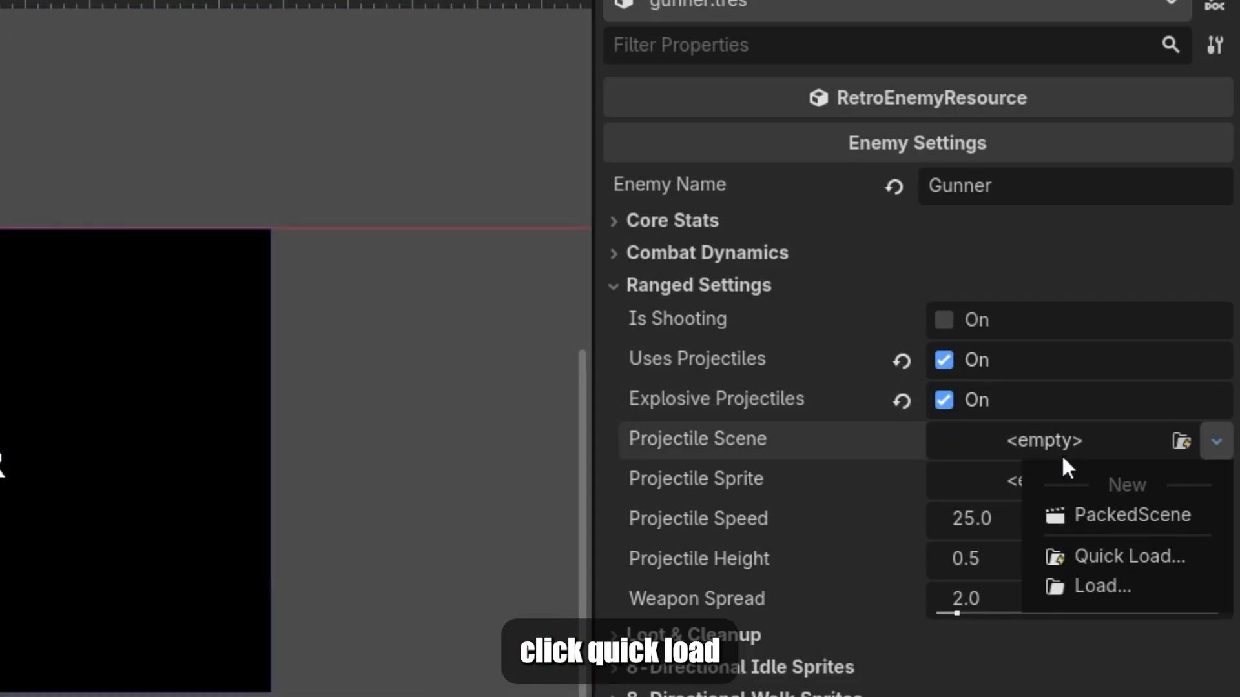
pyautogui.click(1149, 554)
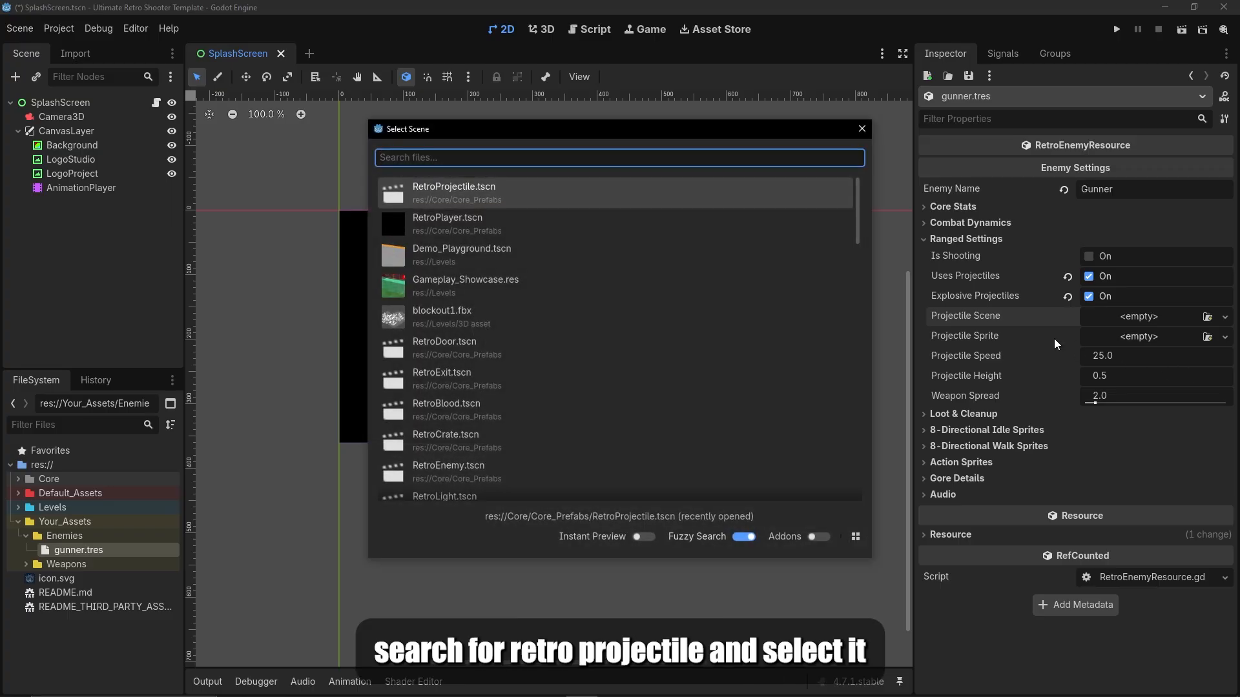
pyautogui.write('retropro')
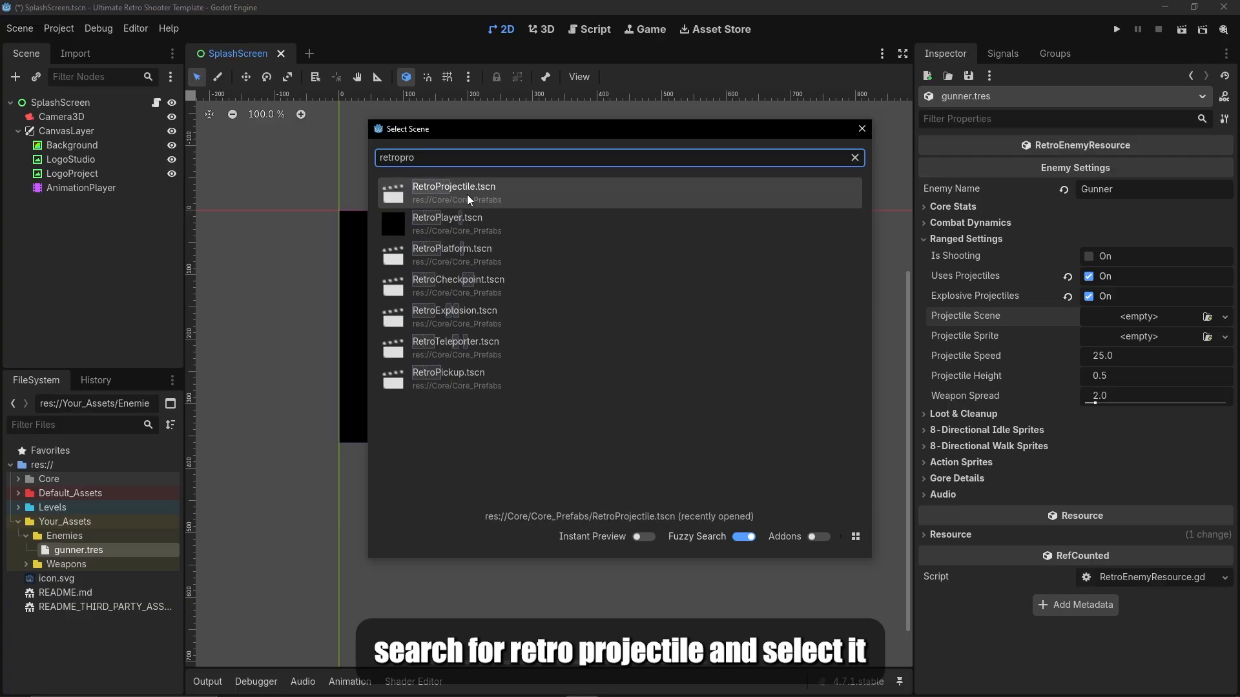
pyautogui.click(451, 195)
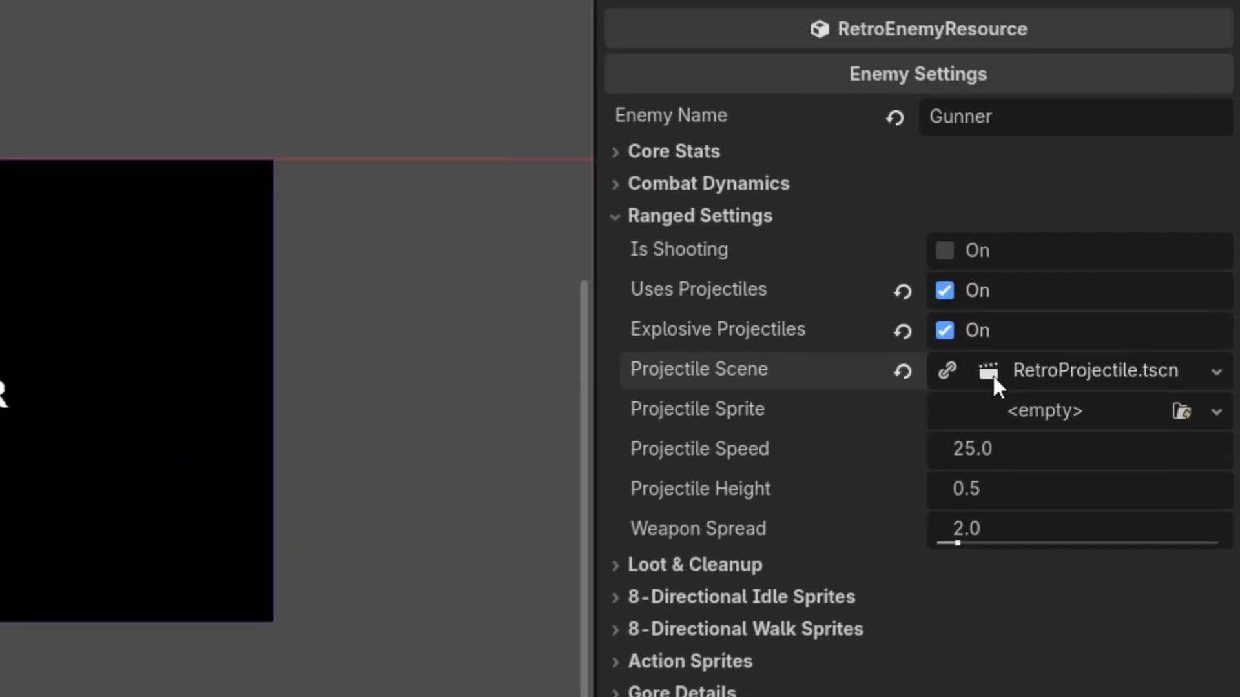
# Assign the default_projectile.png texture as the enemy's Projectile Sprite.
pyautogui.click(1063, 412)
pyautogui.click(743, 416)
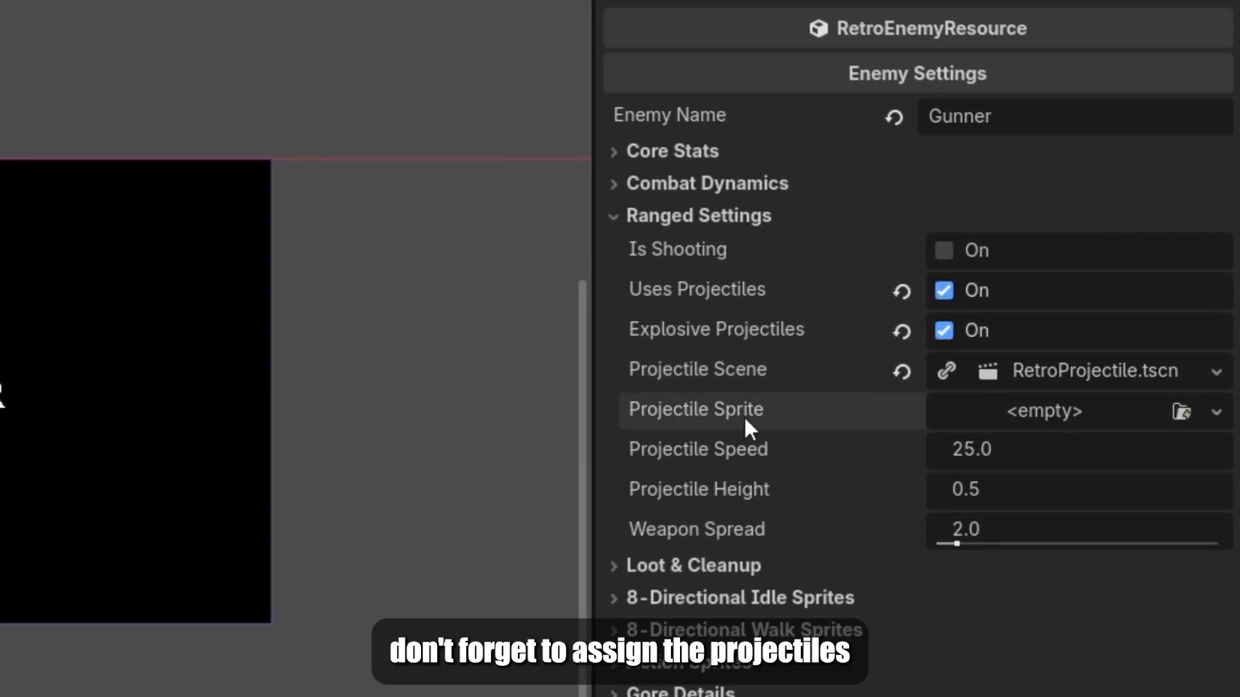
pyautogui.click(1044, 412)
pyautogui.click(1080, 673)
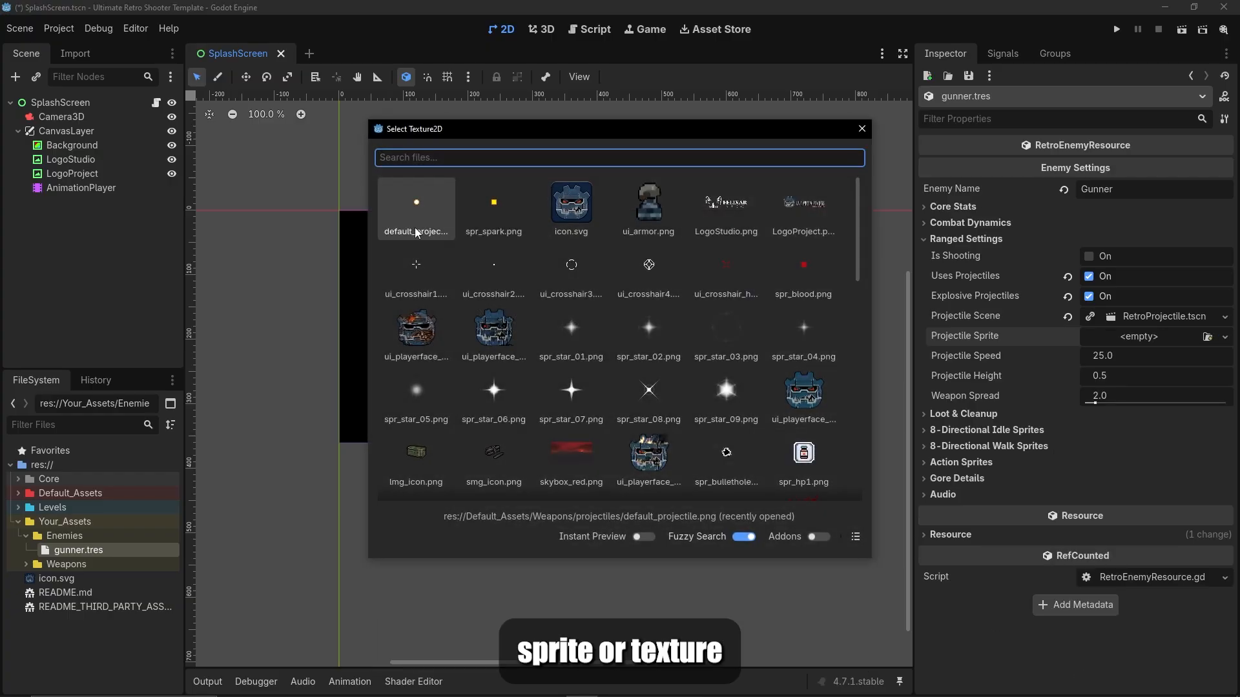
pyautogui.click(415, 228)
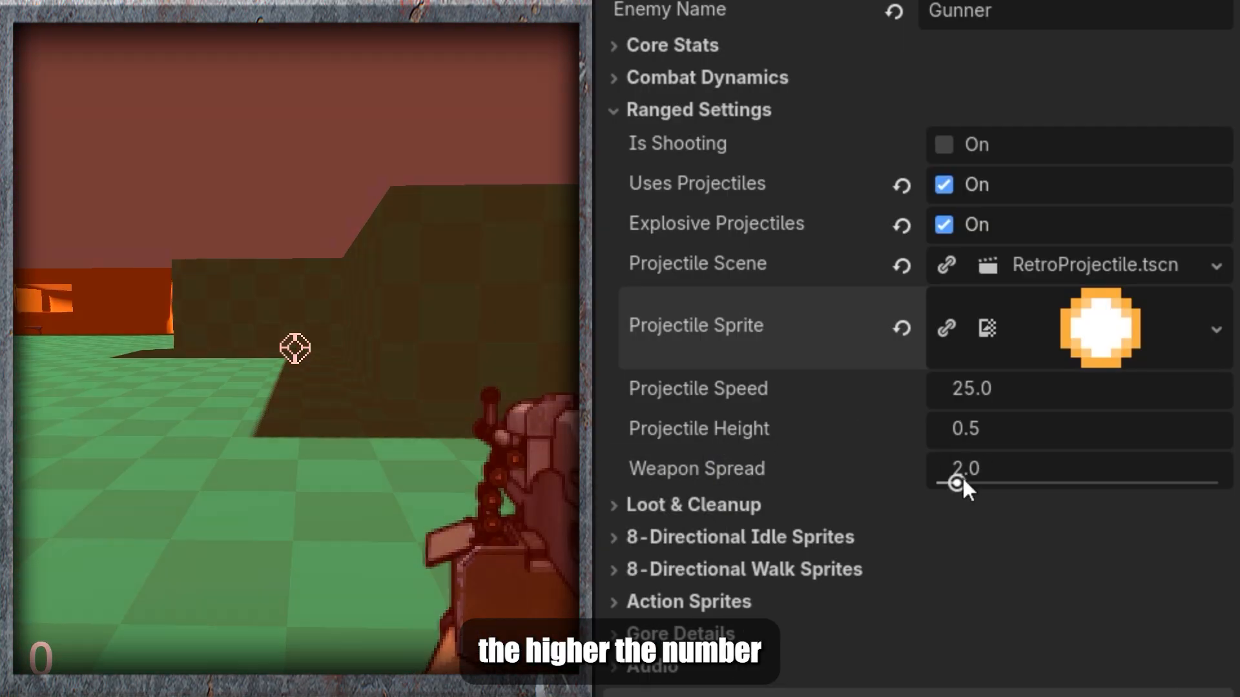
# Try a higher Weapon Spread and restore its default value.
pyautogui.moveTo(963, 481); pyautogui.dragTo(1113, 481)
pyautogui.click(902, 470)
pyautogui.click(707, 109)
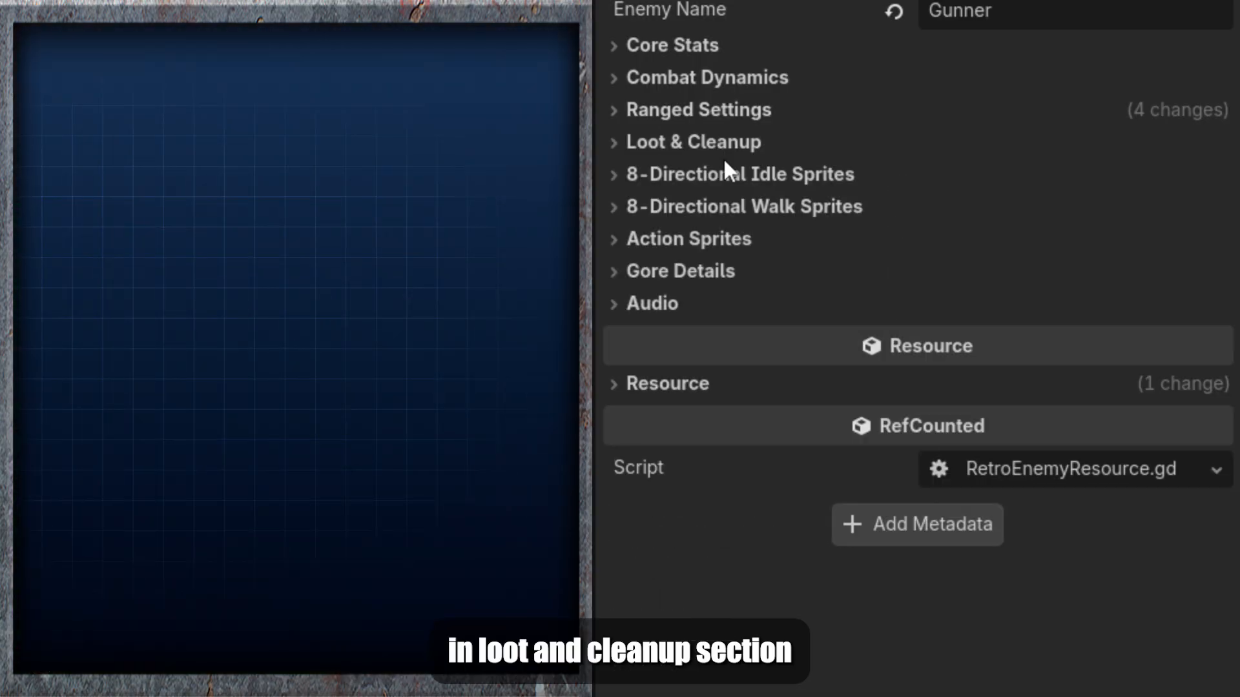
# Turn off Delete After Death in the enemy's Loot & Cleanup settings.
pyautogui.click(715, 149)
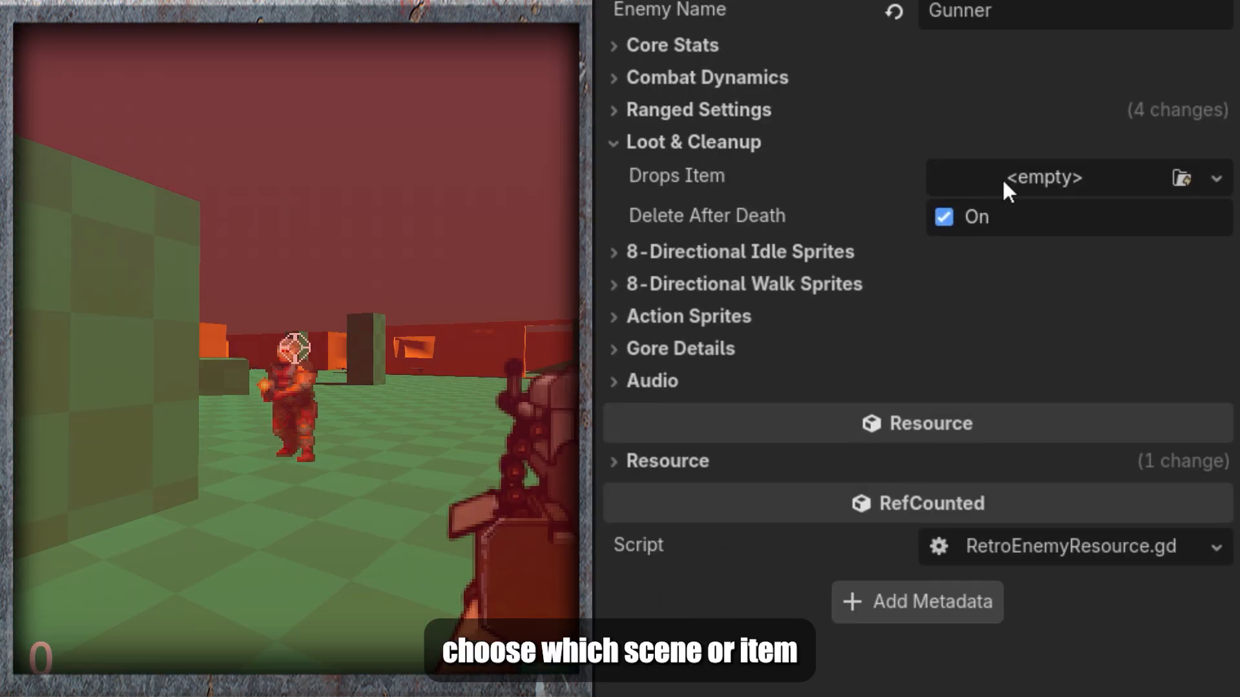
pyautogui.click(1003, 183)
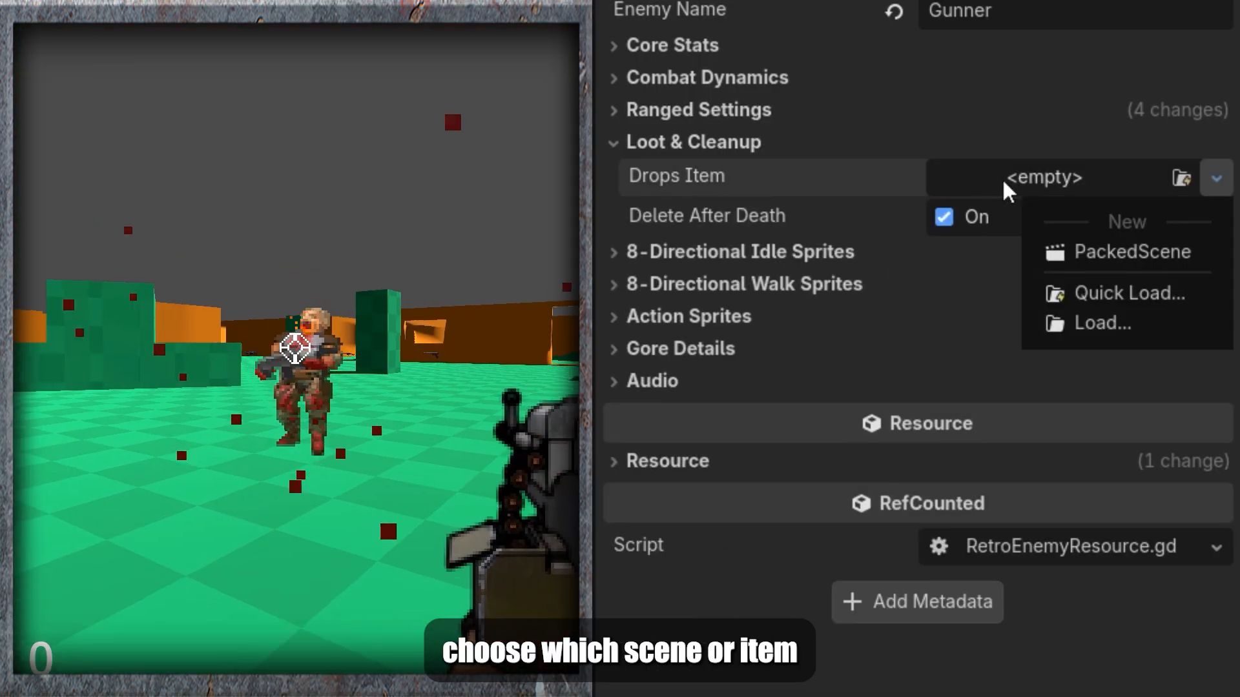
pyautogui.click(887, 181)
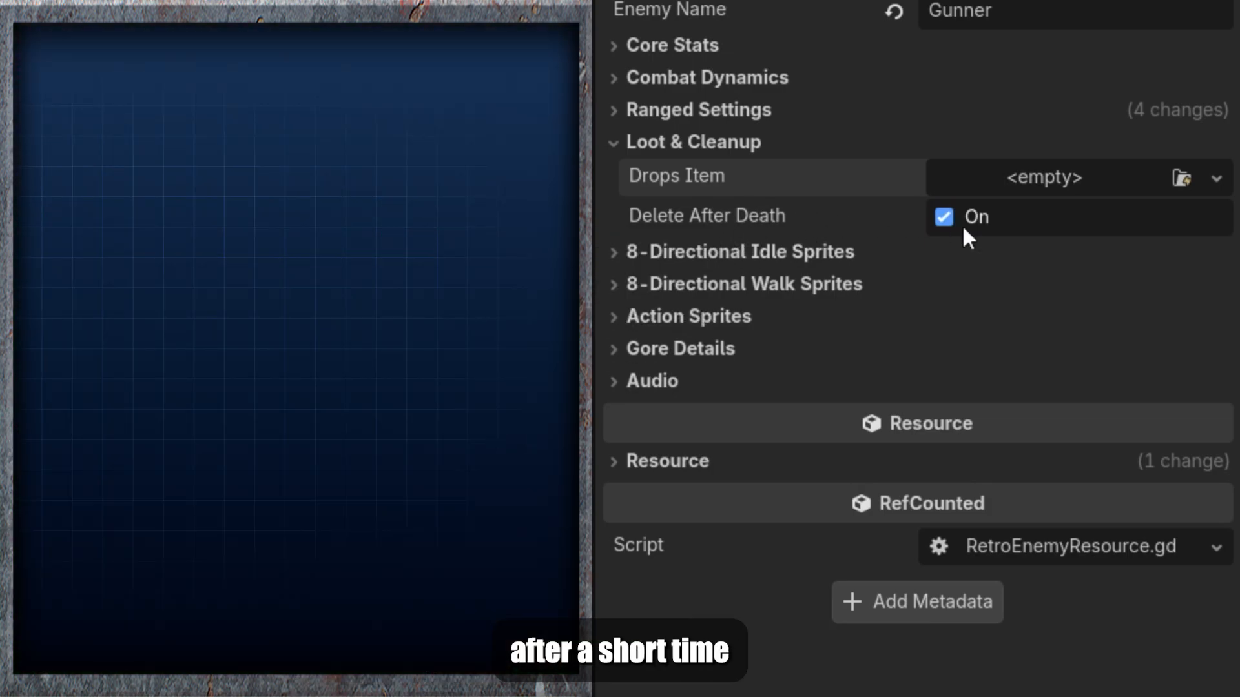
pyautogui.click(958, 219)
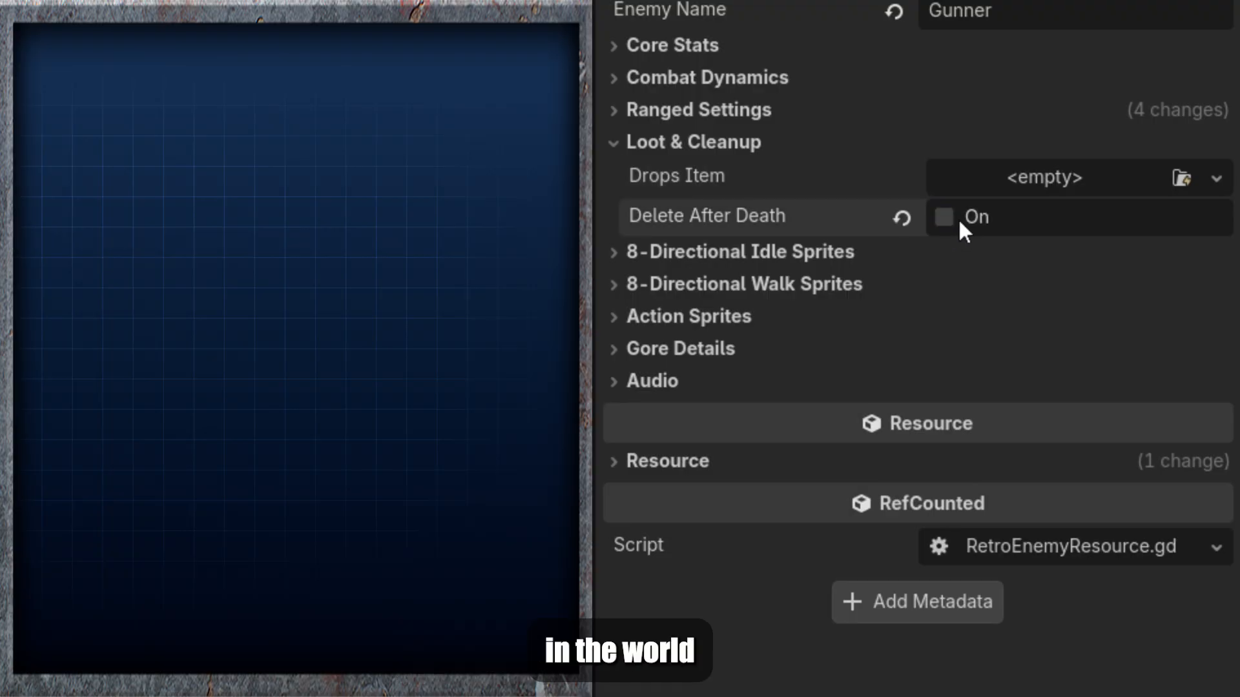
pyautogui.click(678, 144)
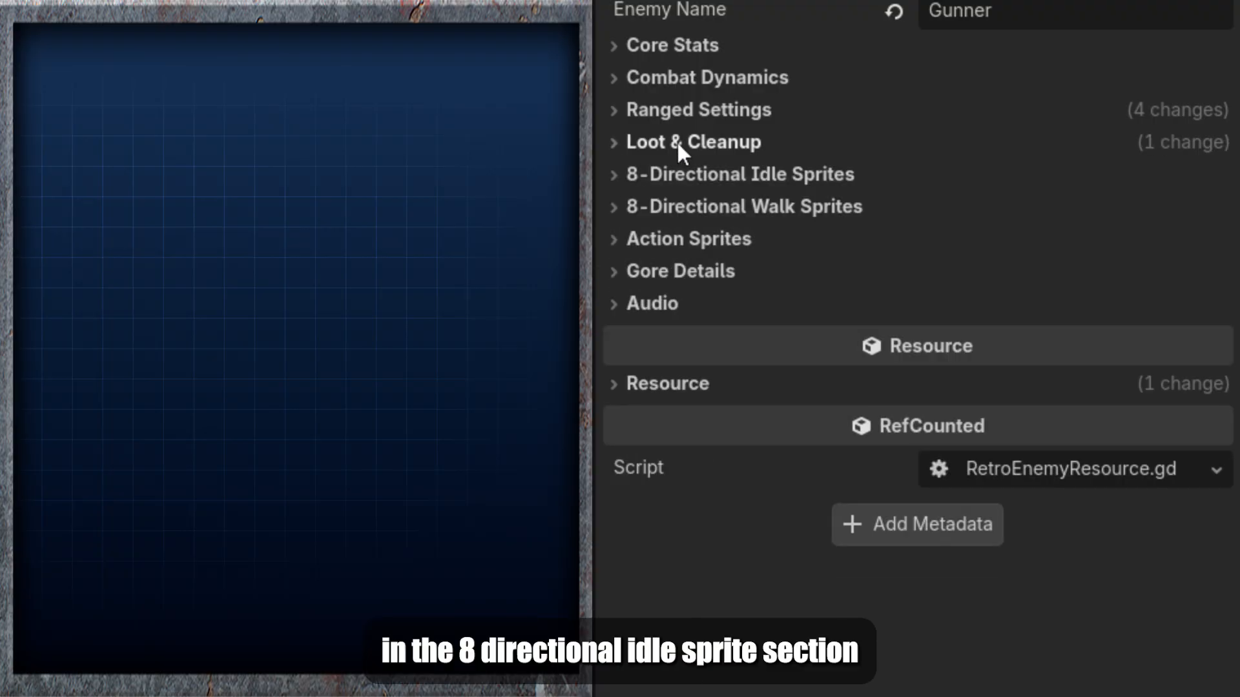
# Review the enemy's 8-directional idle and walk sprite slots and its action sprite slots.
pyautogui.click(681, 175)
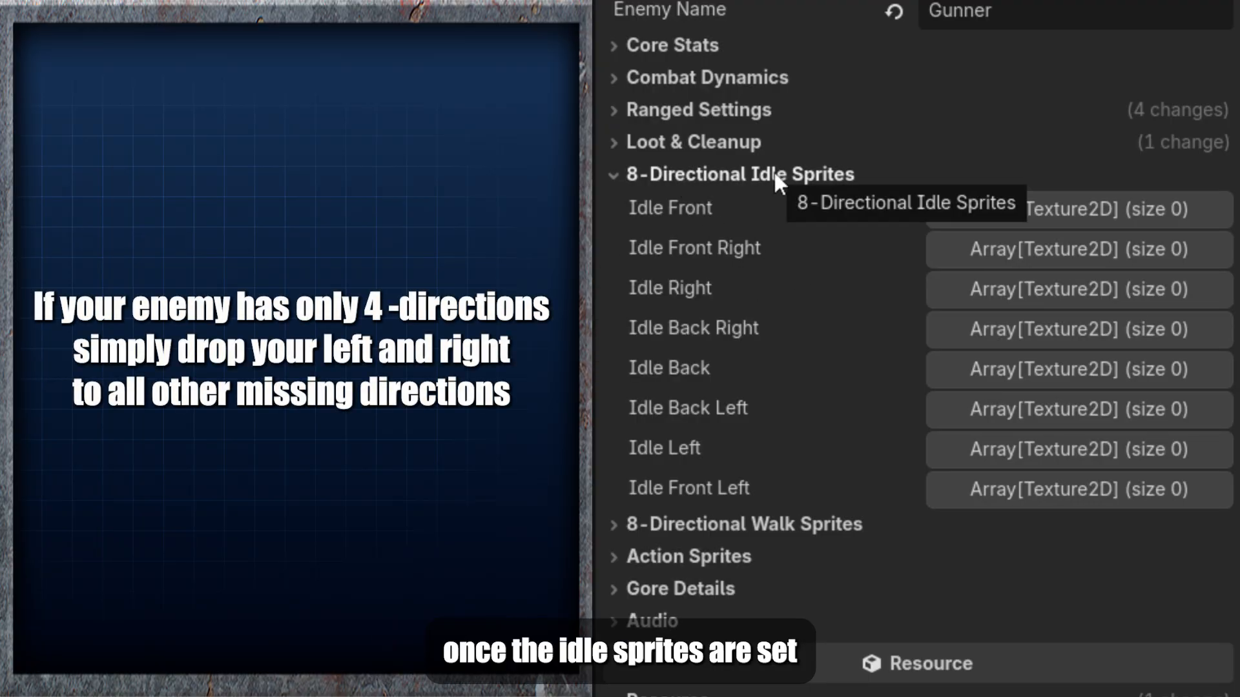
pyautogui.click(750, 188)
pyautogui.click(738, 208)
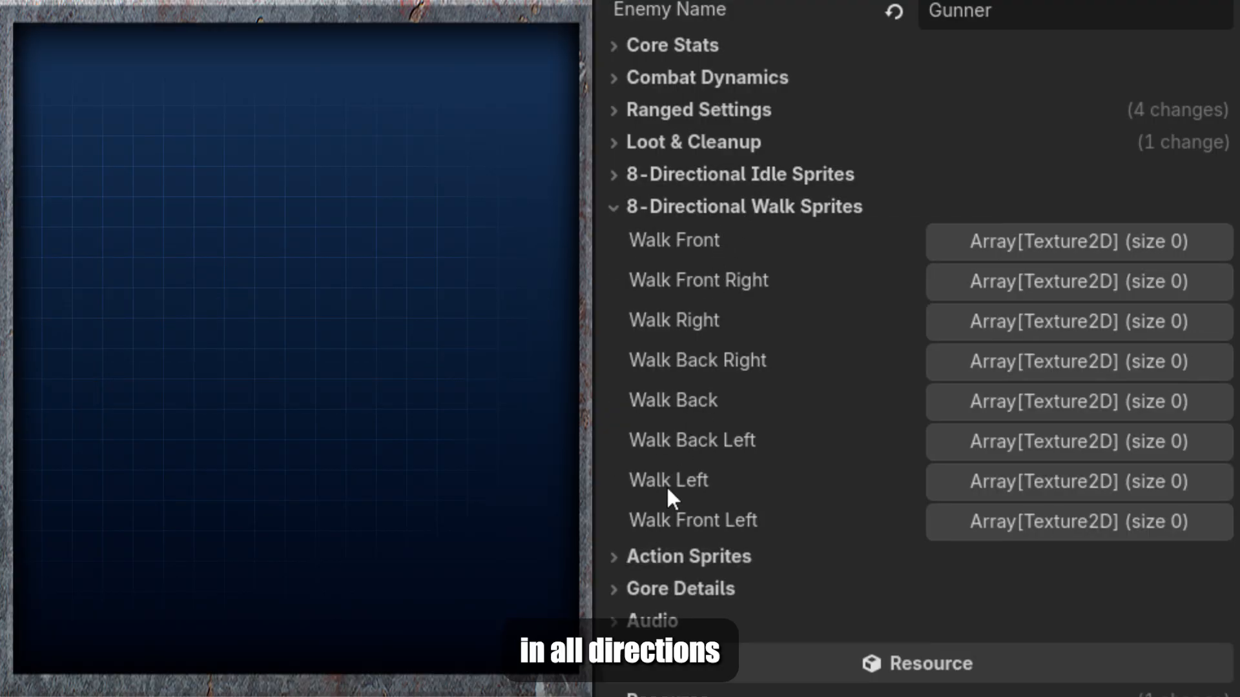
pyautogui.click(691, 207)
pyautogui.click(654, 238)
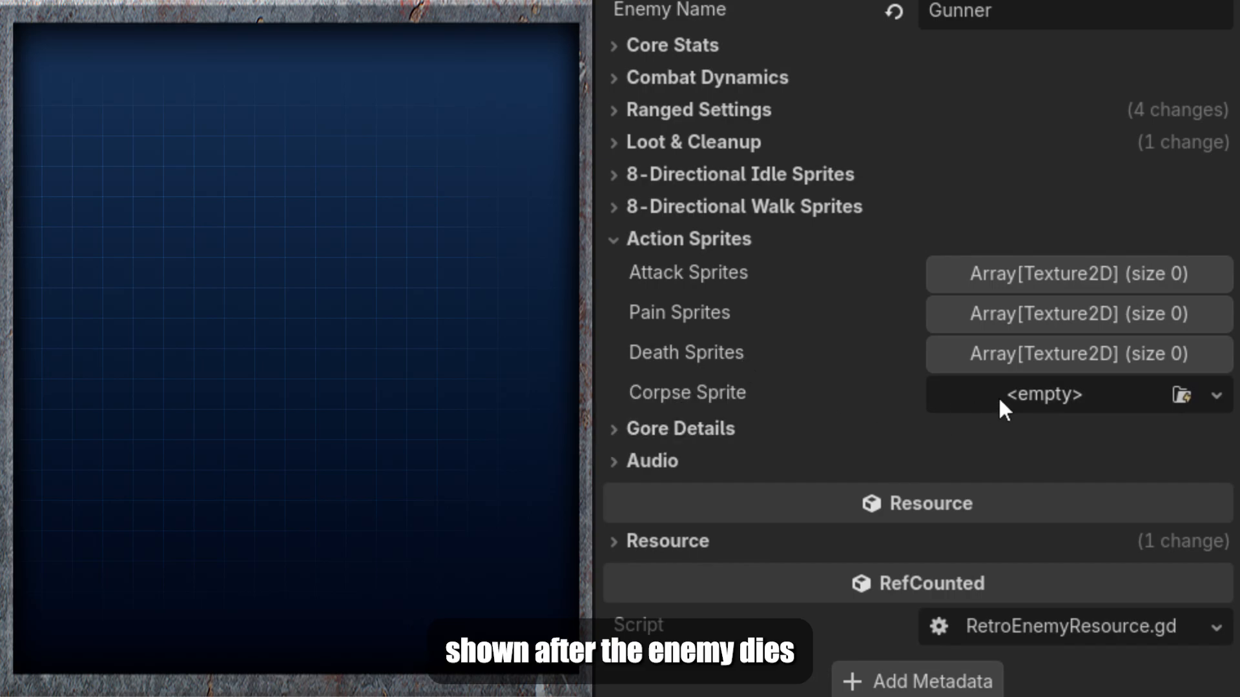
pyautogui.click(723, 242)
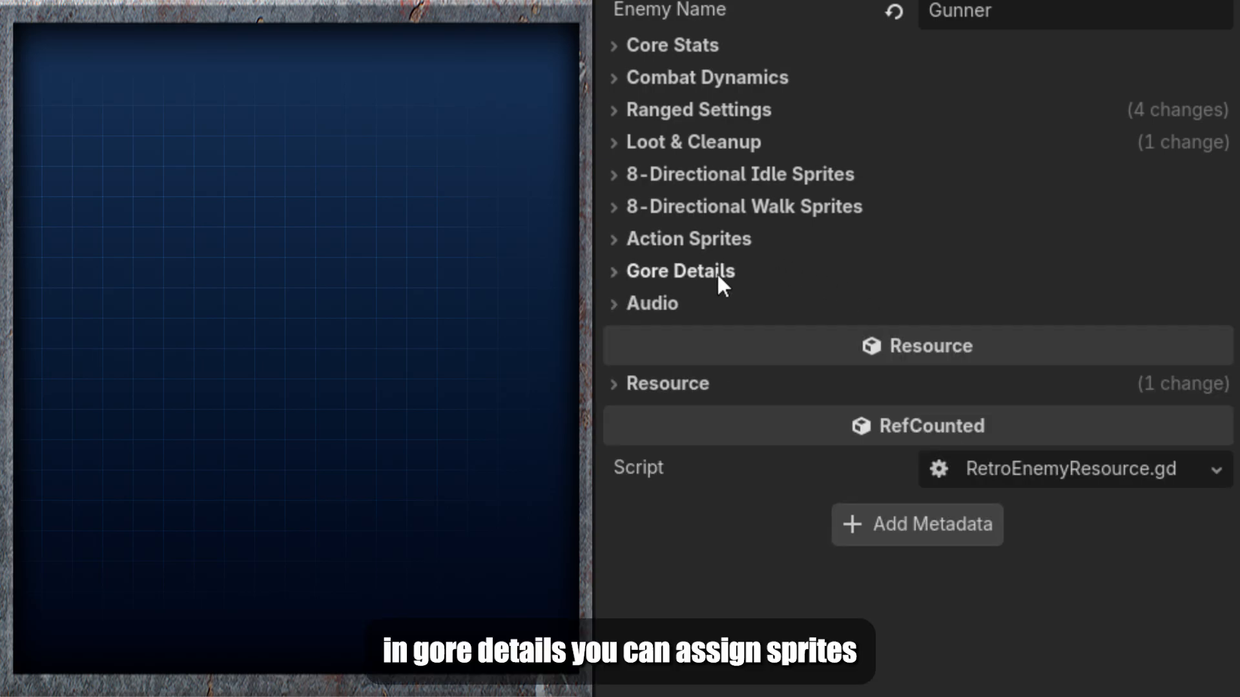
# Assign a red texture as the Blood Particle in the enemy's Gore Details.
pyautogui.click(716, 272)
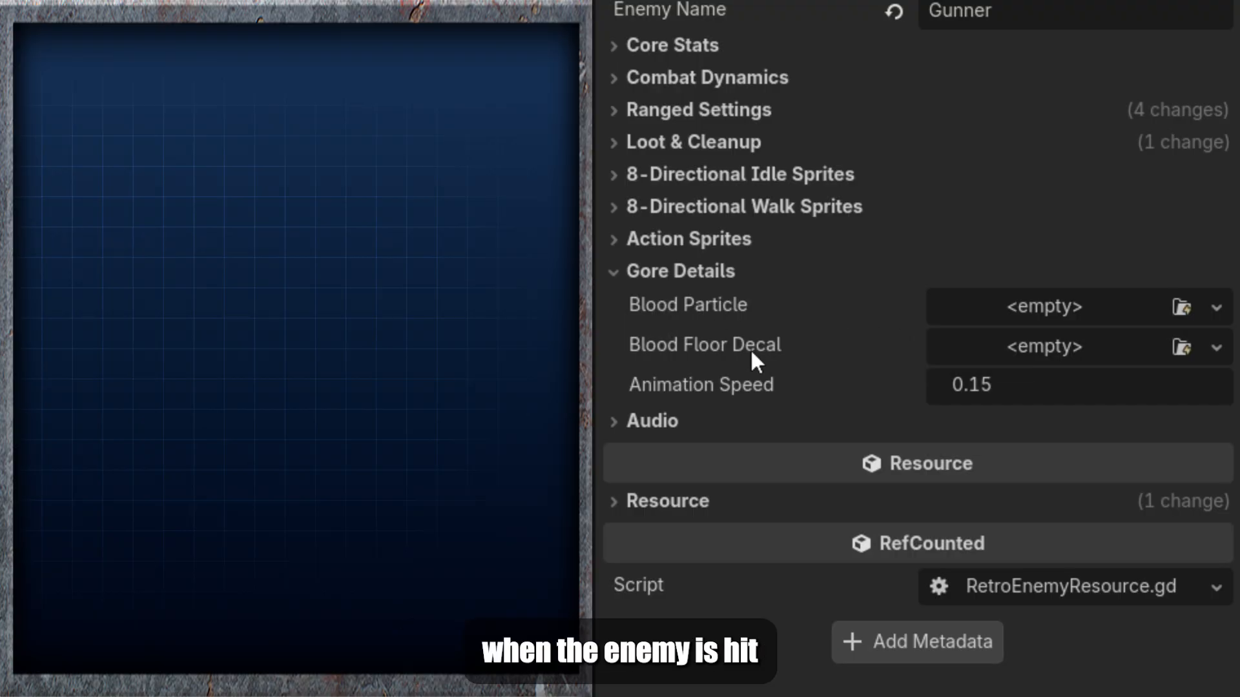
pyautogui.click(1004, 313)
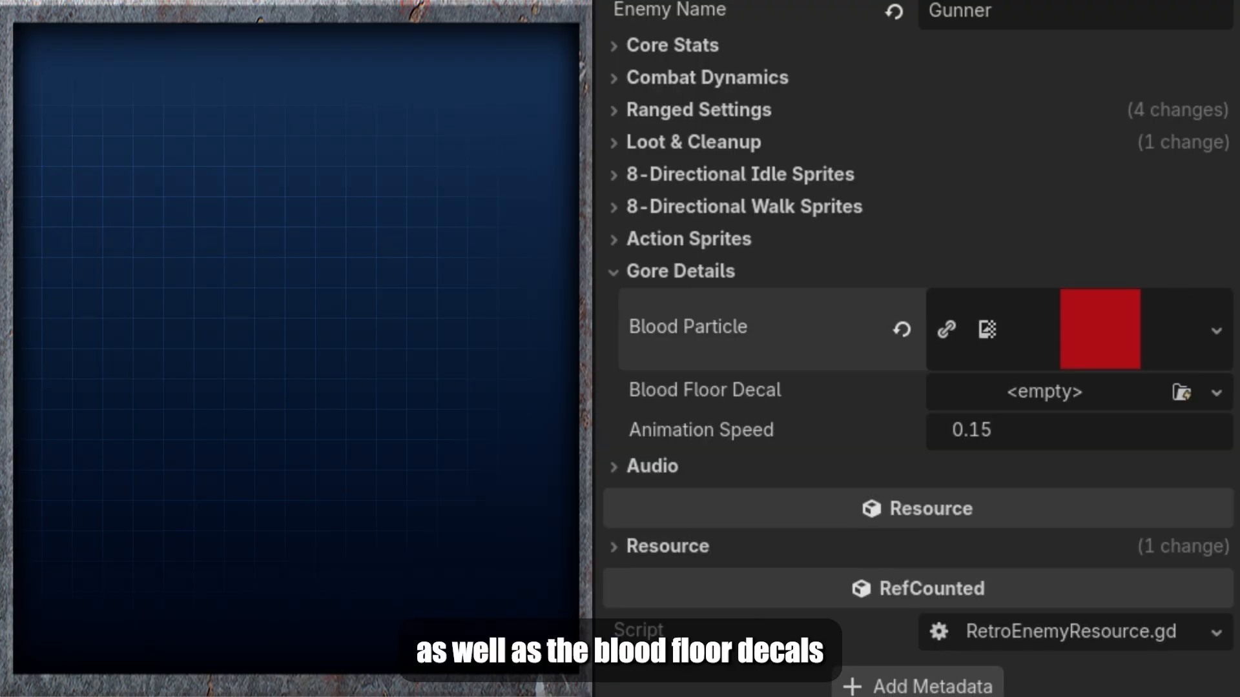
# Assign a texture as the Blood Floor Decal in the enemy's Gore Details and open the Audio settings.
pyautogui.click(1022, 394)
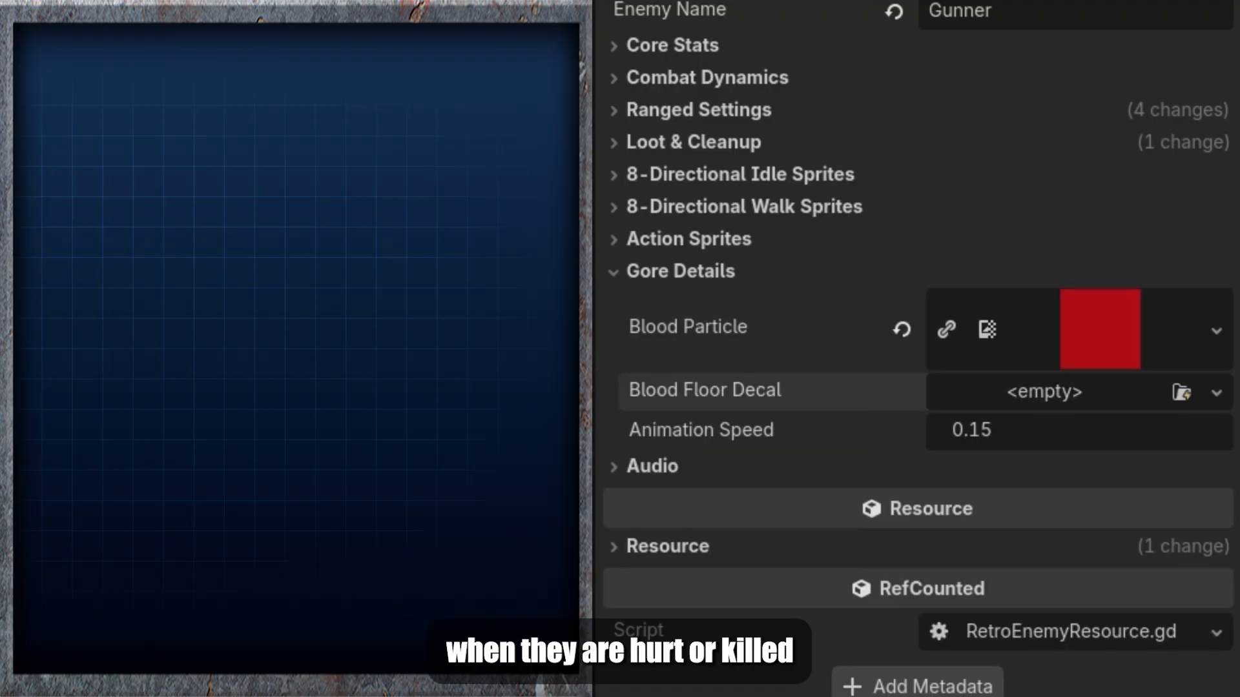
pyautogui.click(680, 272)
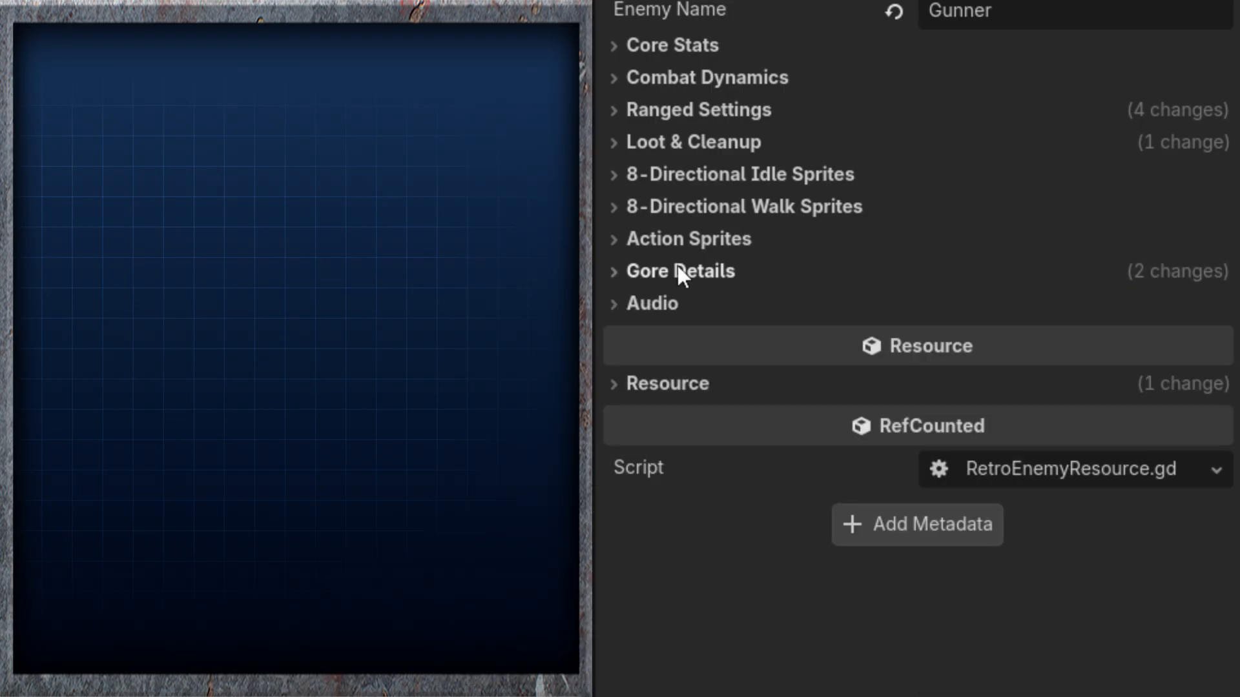
pyautogui.click(665, 303)
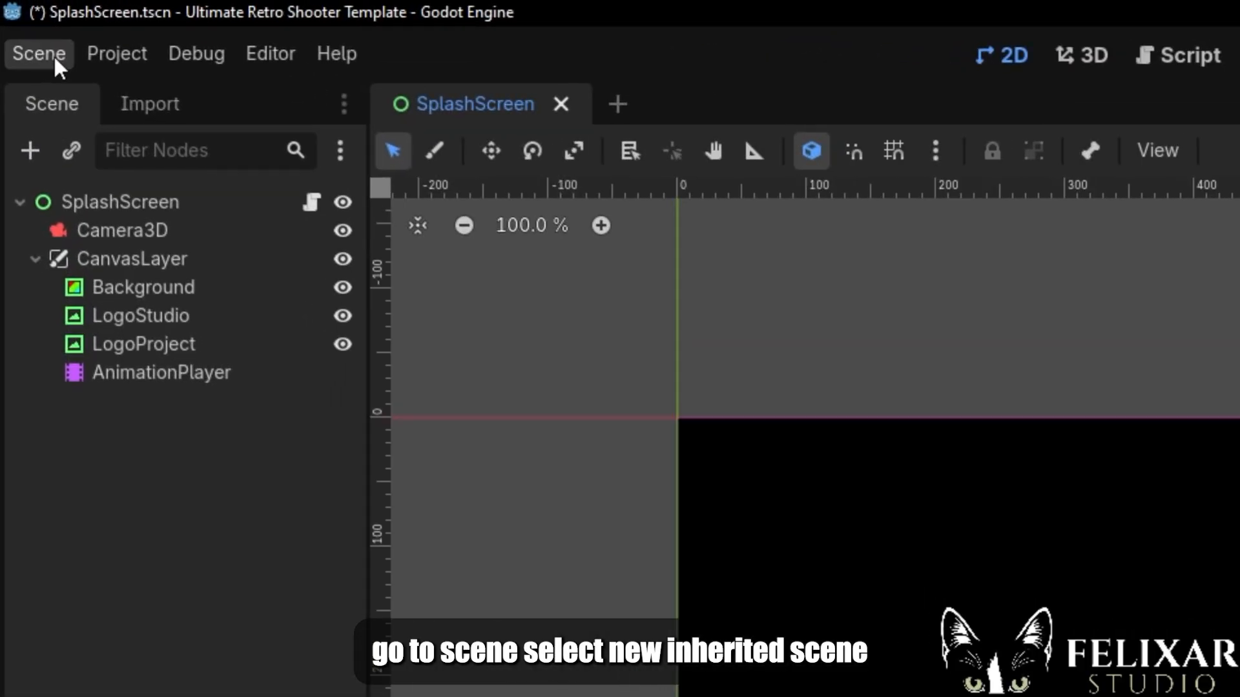
# Create a new inherited scene based on RetroEnemy.tscn from the Core/Core_Prefabs folder.
pyautogui.click(26, 29)
pyautogui.click(119, 124)
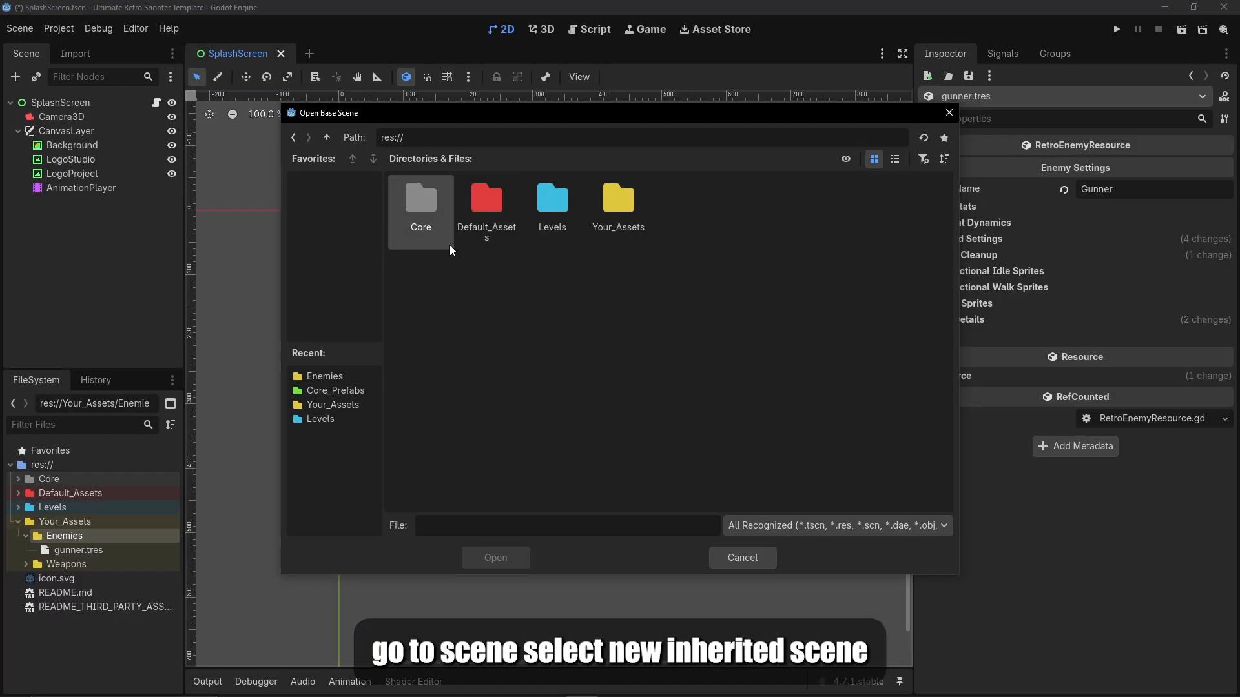
pyautogui.doubleClick(410, 228)
pyautogui.doubleClick(408, 243)
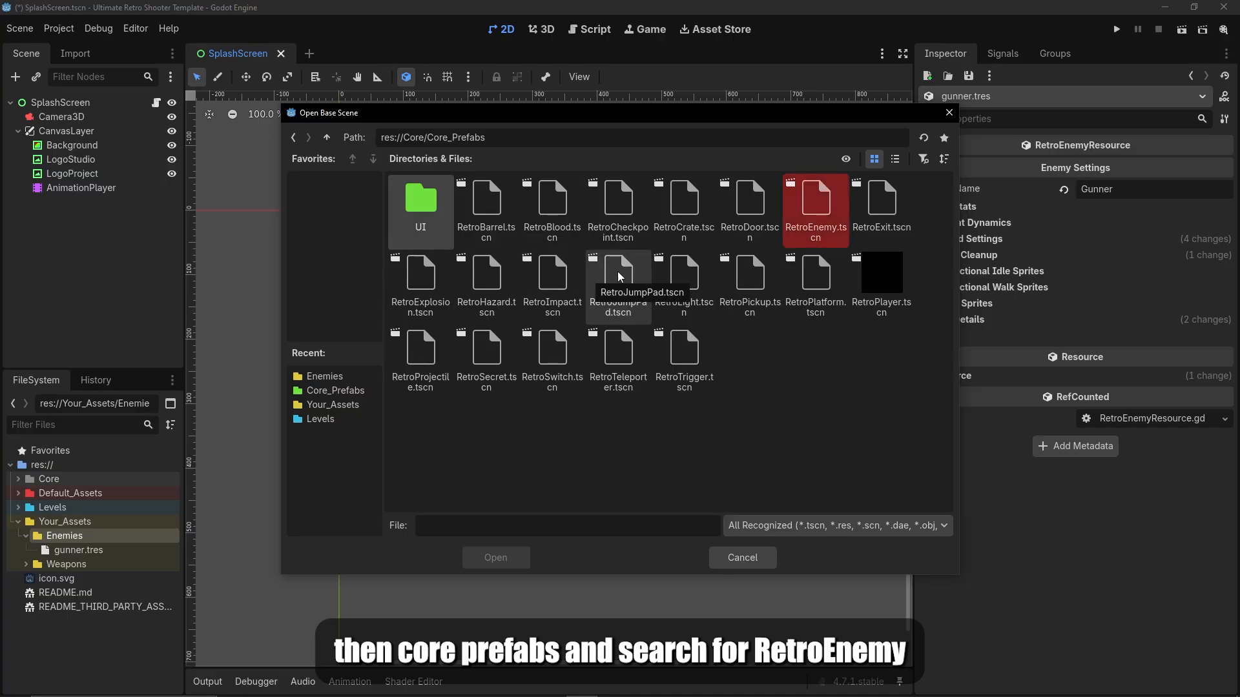
pyautogui.click(821, 234)
pyautogui.doubleClick(821, 233)
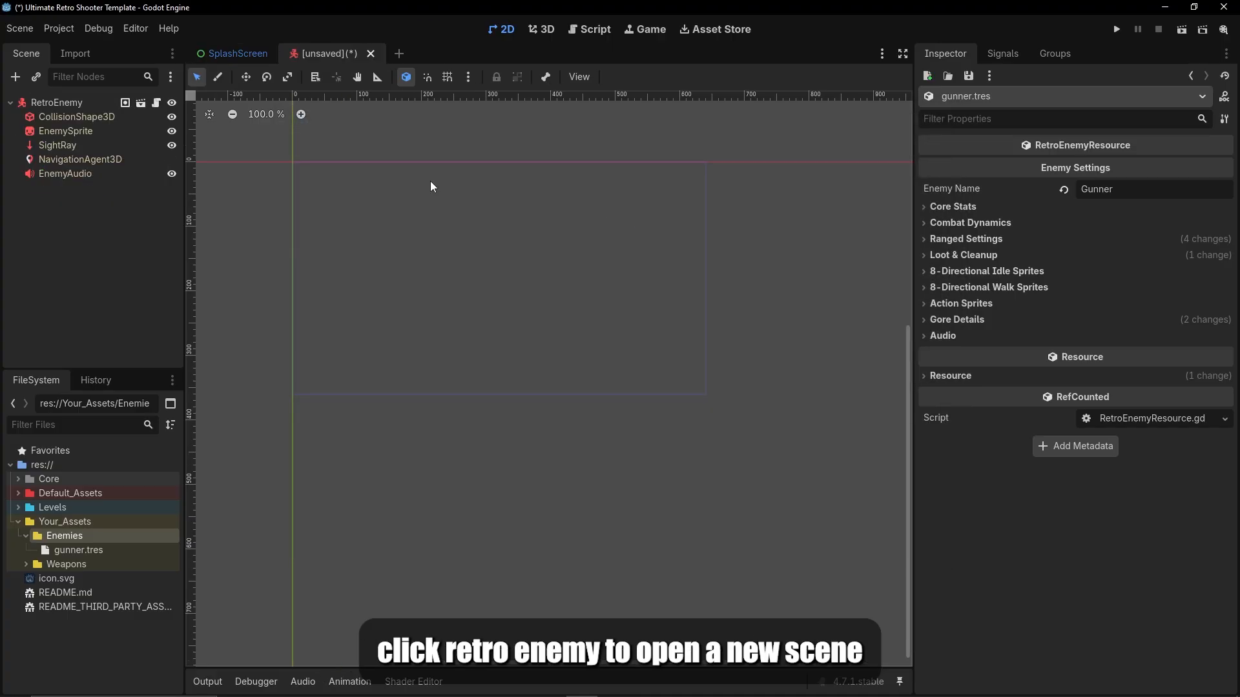
# Rename the scene's root node to Gunner_Enemy in the 3D workspace and assign gunner.tres as its Stats resource.
pyautogui.click(545, 29)
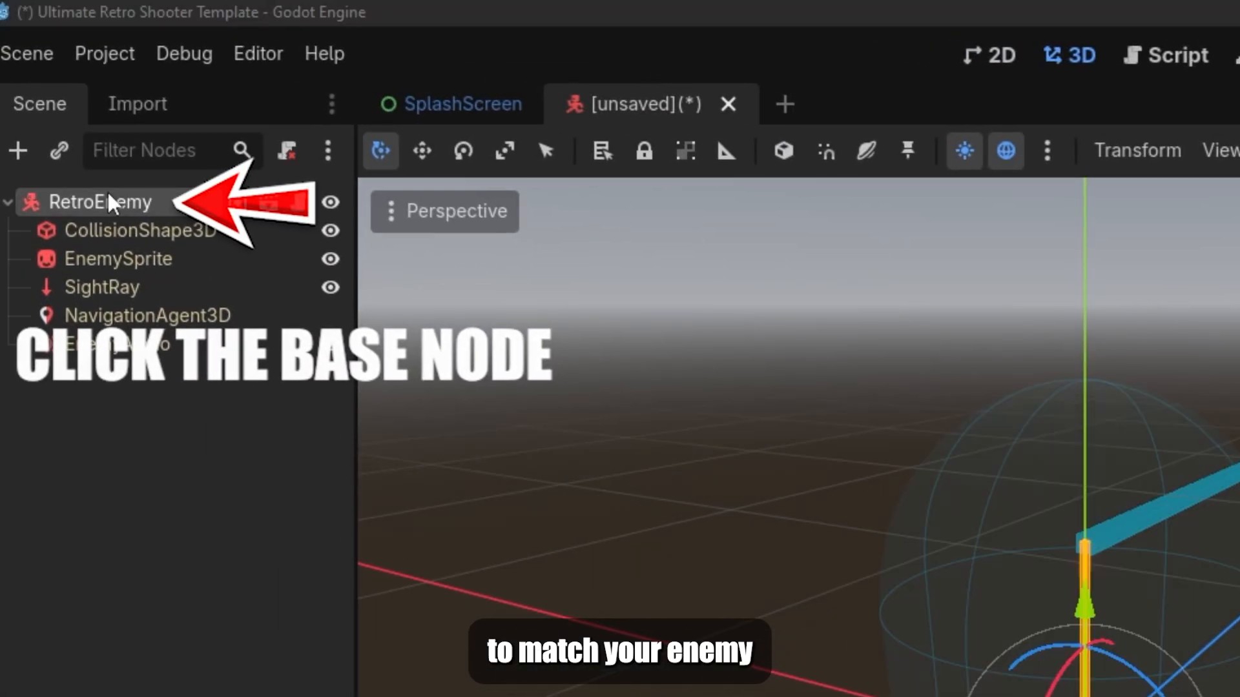
pyautogui.doubleClick(84, 102)
pyautogui.write('Gunner_Enemy')
pyautogui.press('Return')
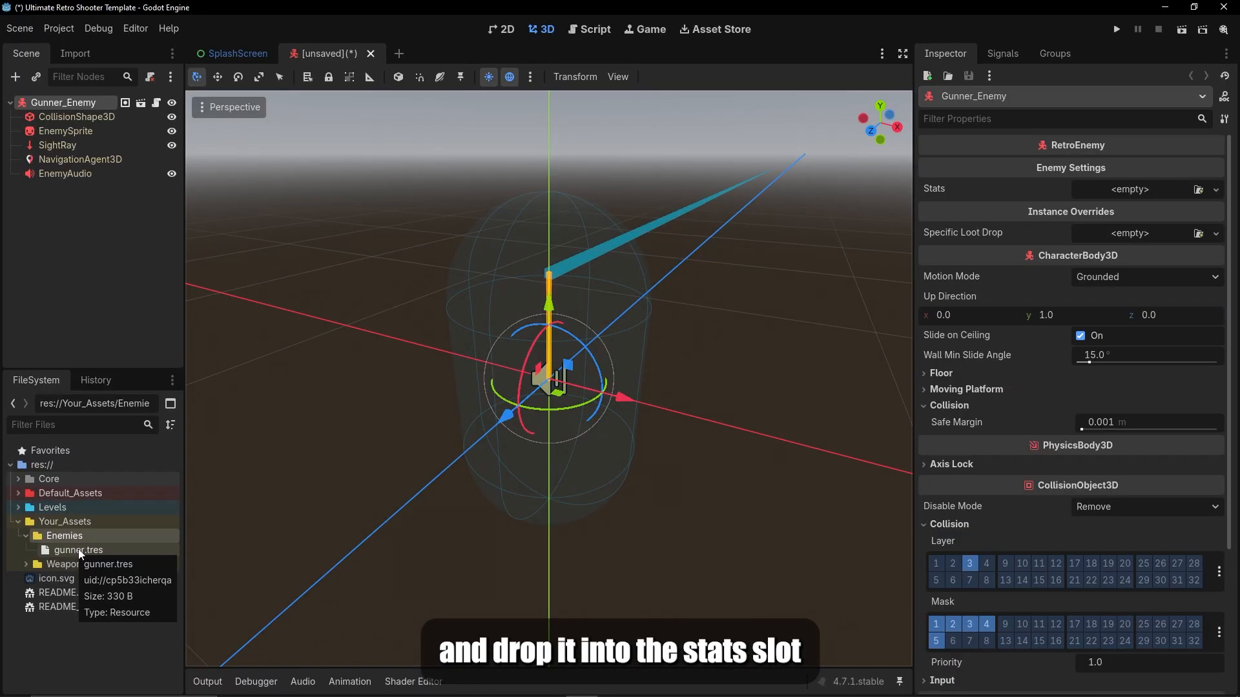
pyautogui.moveTo(127, 409); pyautogui.dragTo(1143, 188)
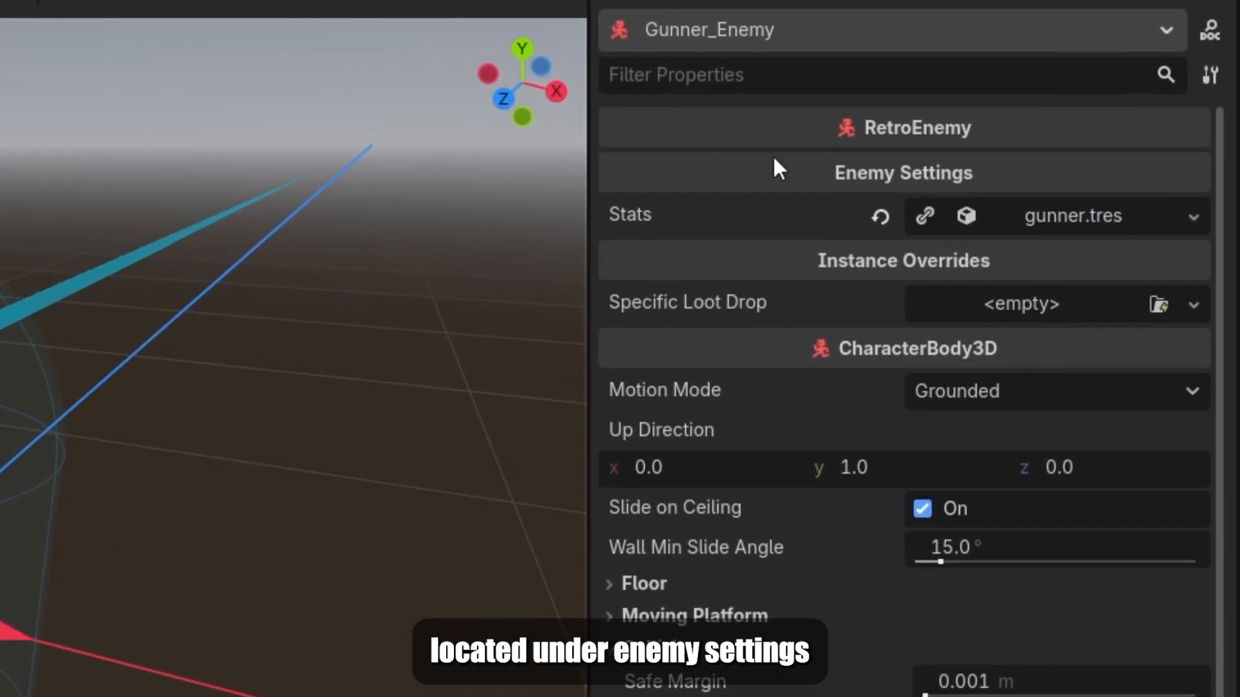
# Assign Idle_0_00.png from Default_Assets/Enemies/Shooter/sprites/Idle as the EnemySprite node's texture.
pyautogui.click(93, 130)
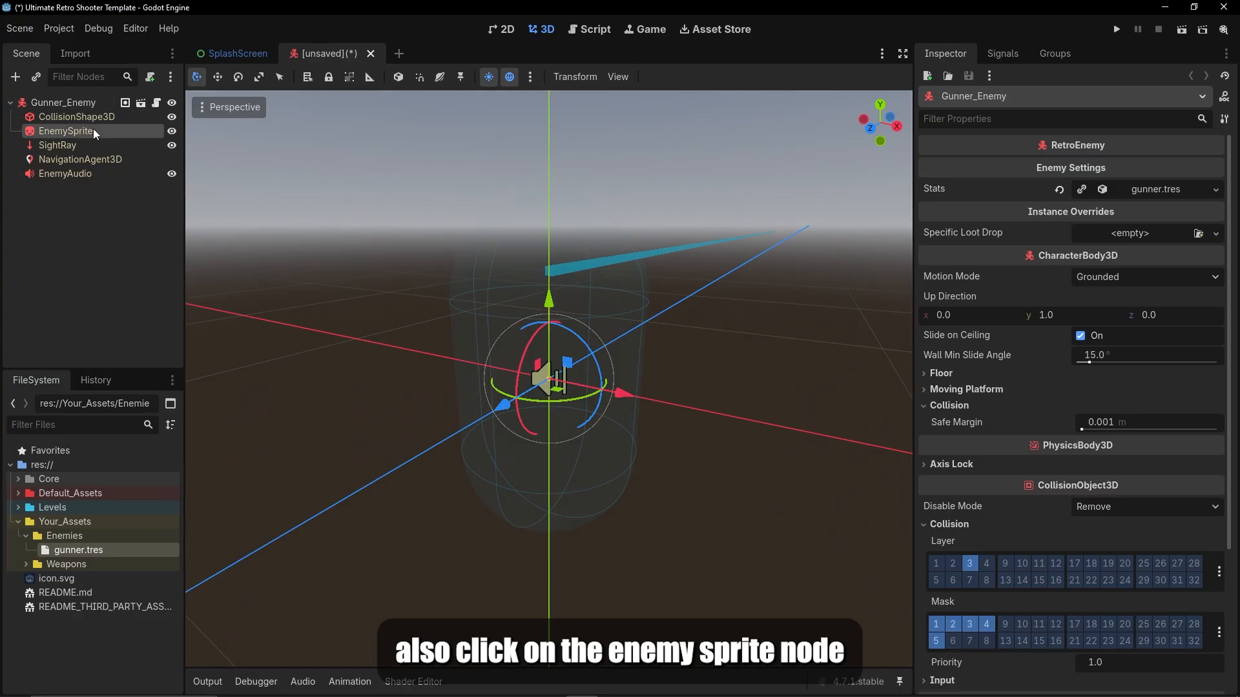
pyautogui.click(26, 535)
pyautogui.click(18, 522)
pyautogui.click(18, 493)
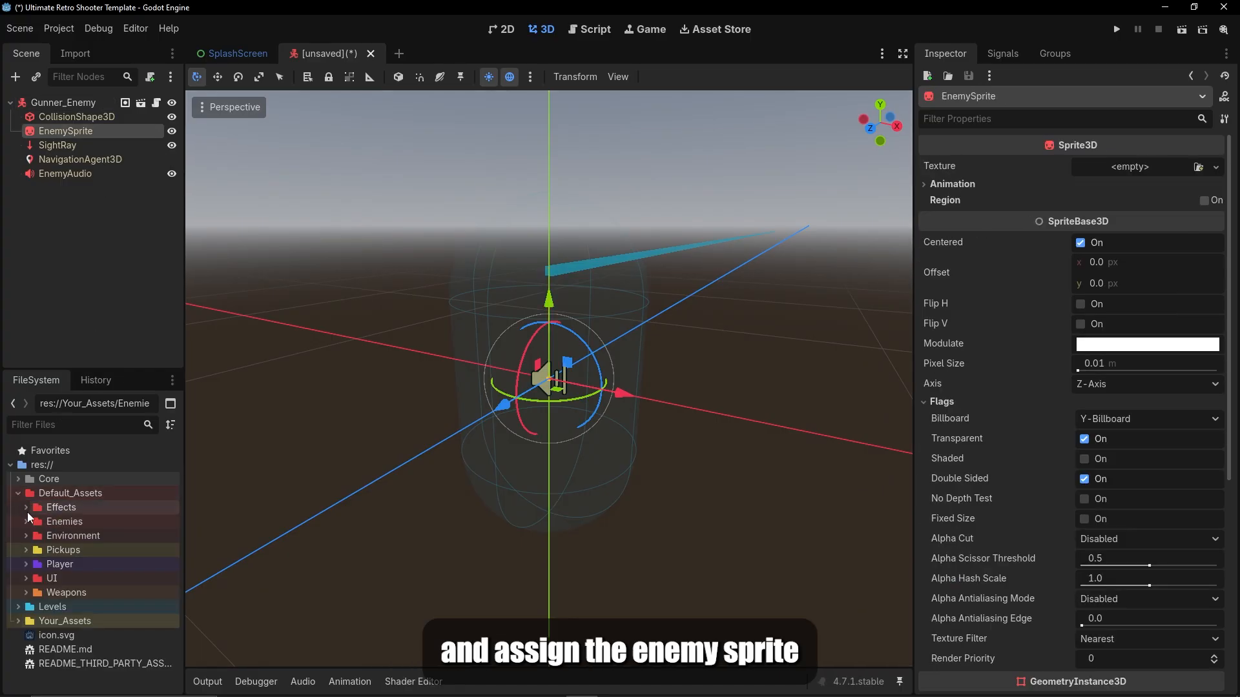
pyautogui.click(26, 522)
pyautogui.click(34, 550)
pyautogui.click(42, 578)
pyautogui.click(49, 607)
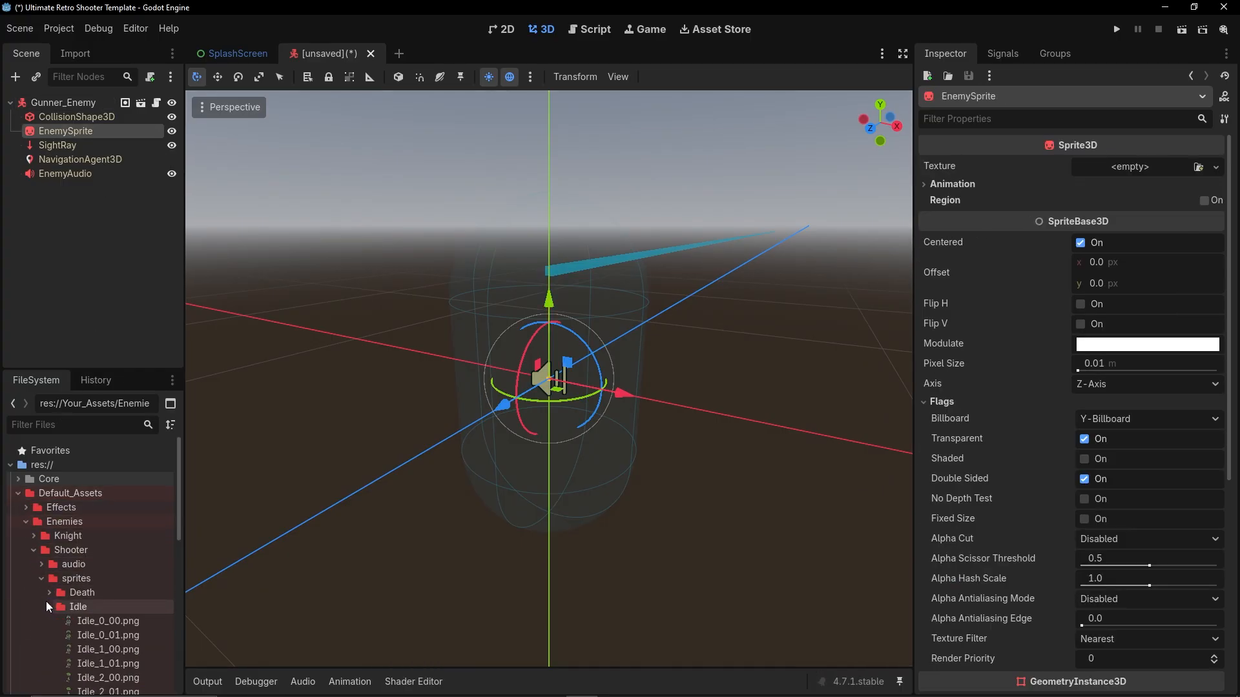
pyautogui.moveTo(106, 621); pyautogui.dragTo(1130, 166)
# Make the sub-resources of the CollisionShape3D node unique so its capsule shape can be edited.
pyautogui.scroll(-1, 638, 401)
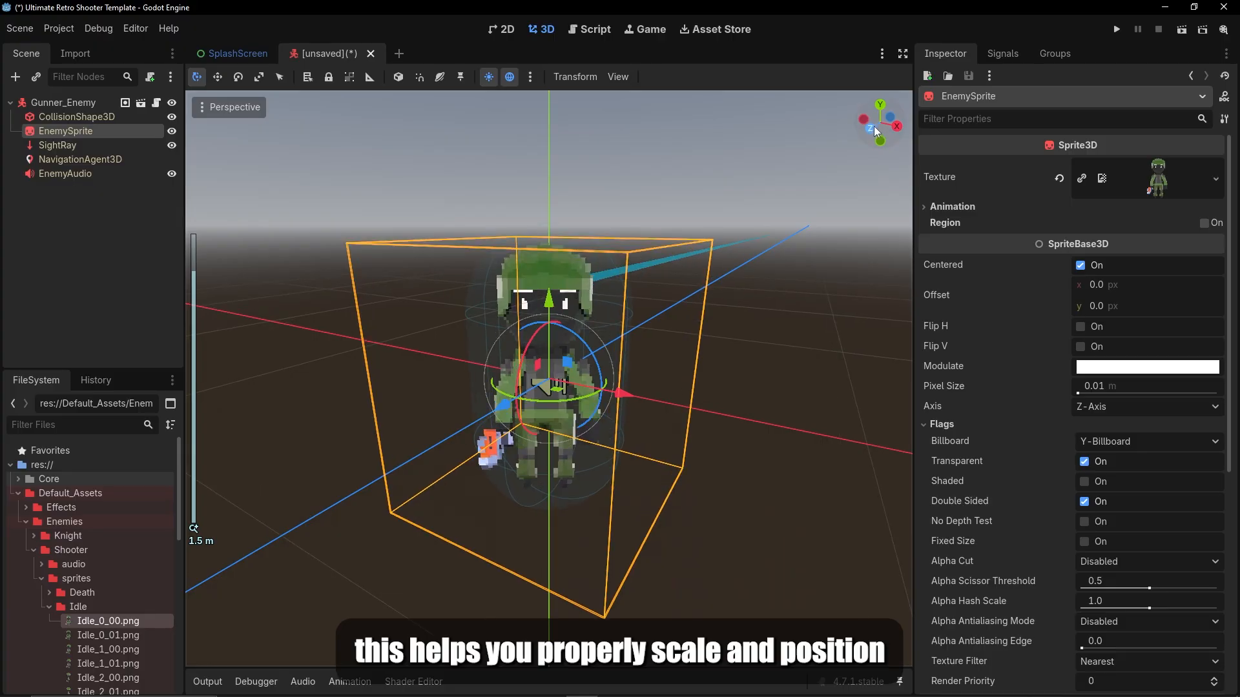
pyautogui.click(874, 126)
pyautogui.click(623, 475)
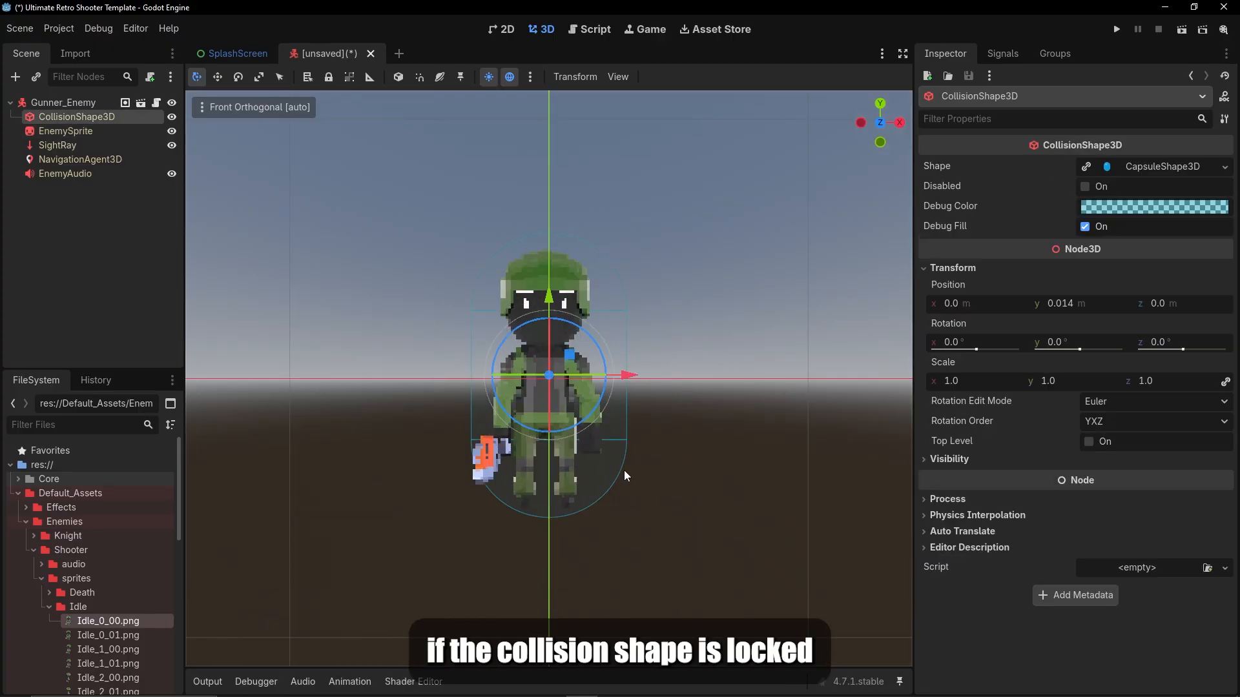
pyautogui.scroll(1, 624, 470)
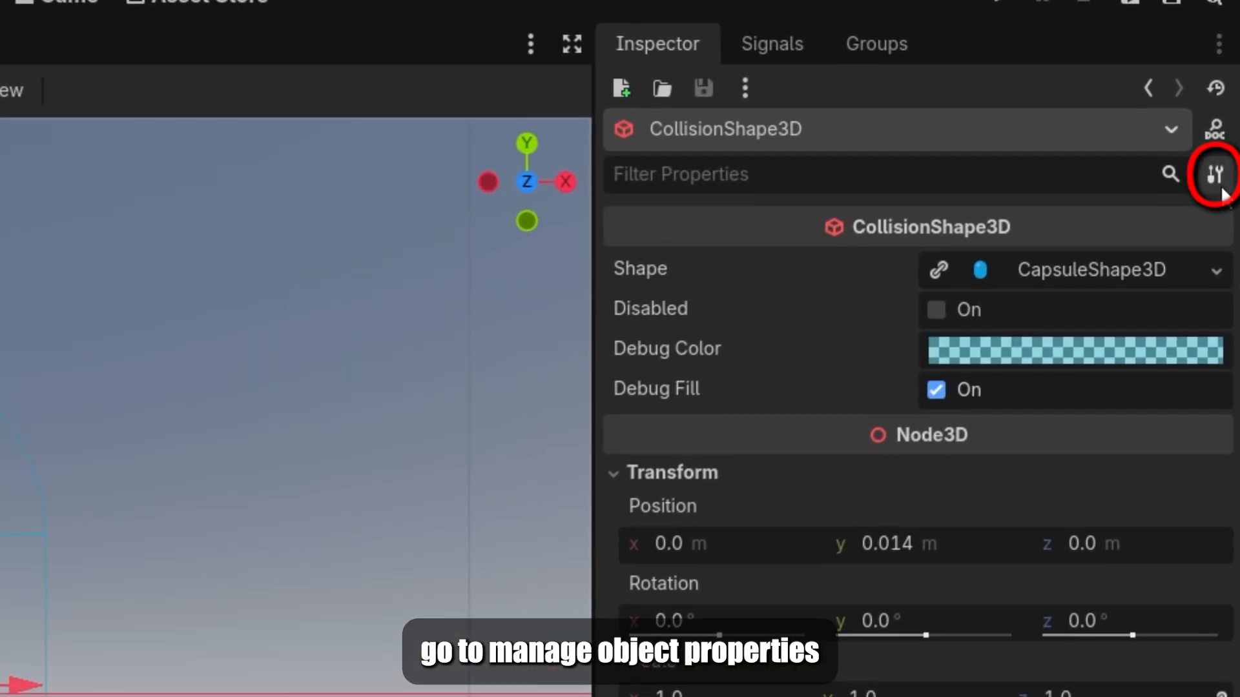
pyautogui.click(1218, 181)
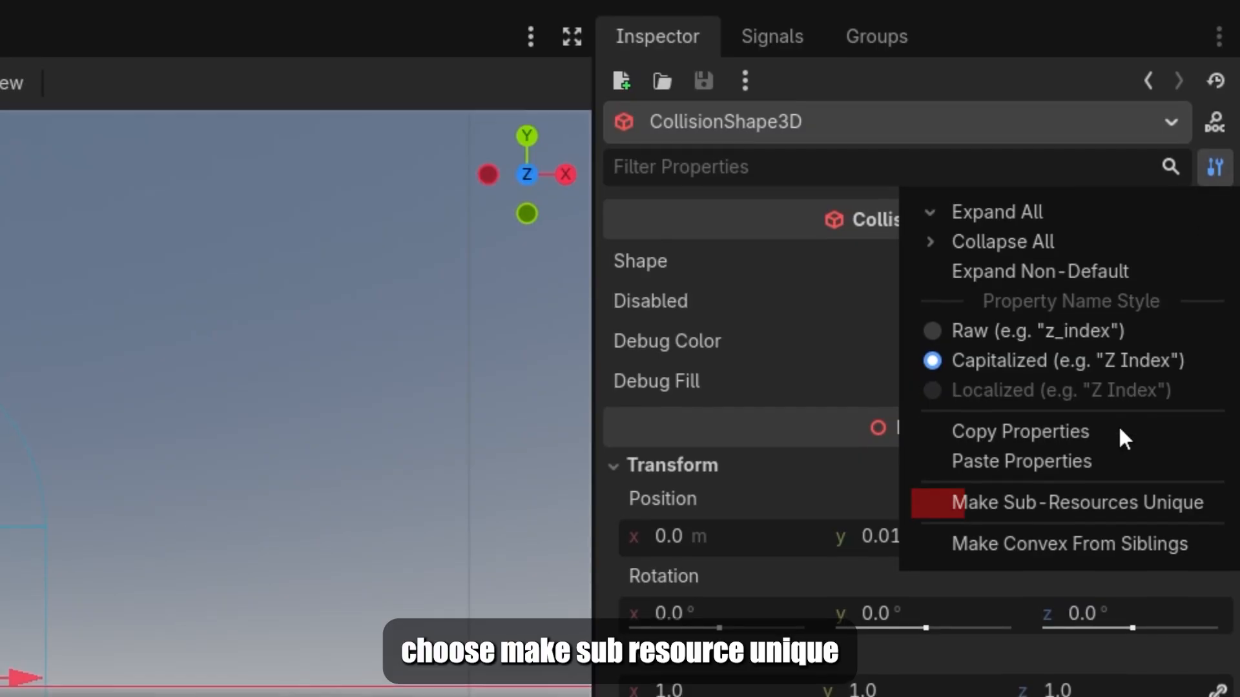
pyautogui.click(1110, 499)
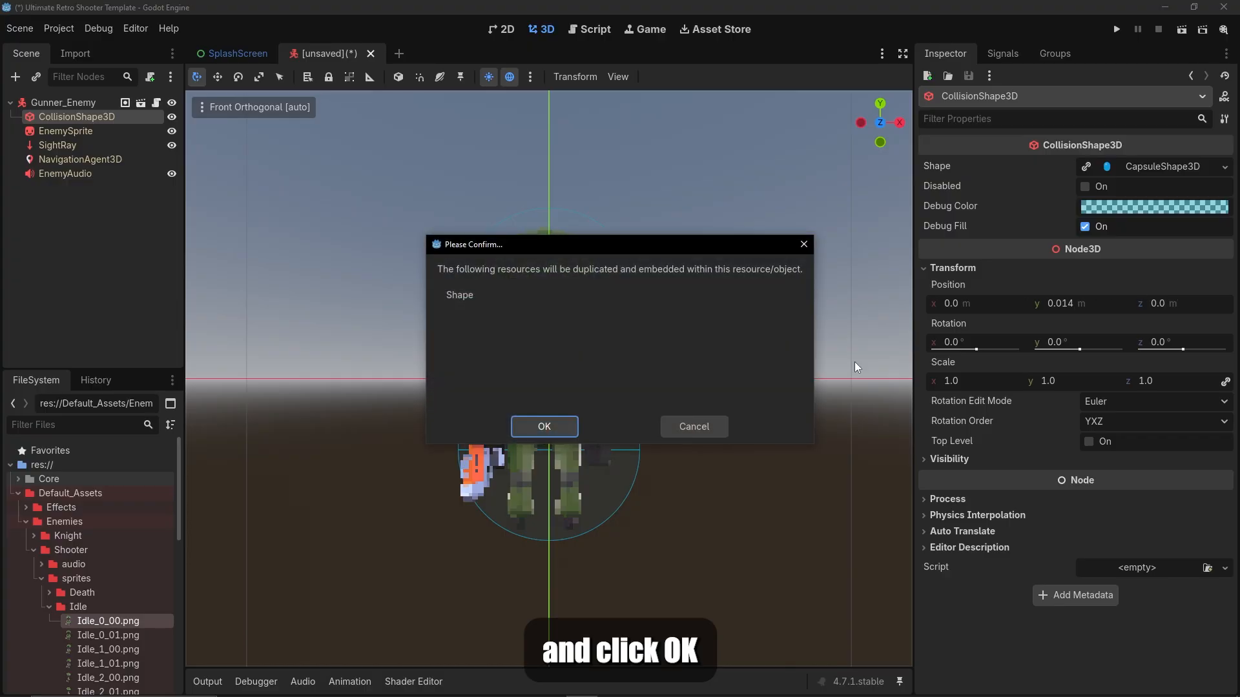
pyautogui.click(549, 426)
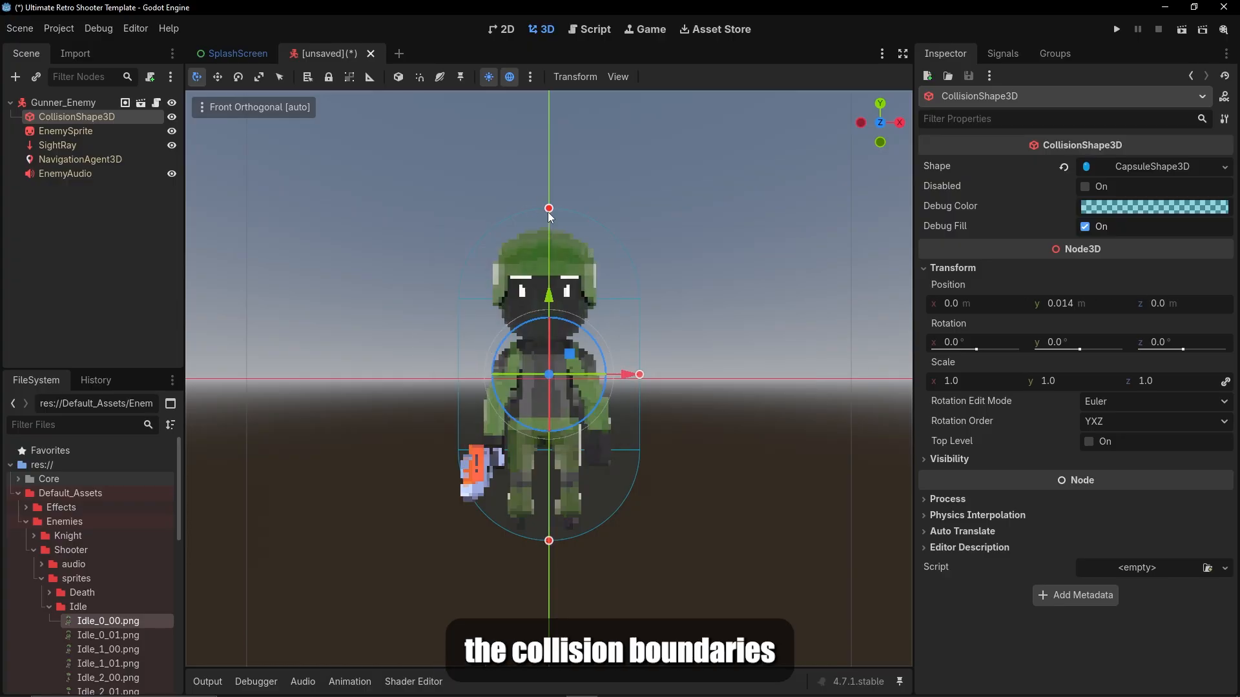
# Fit the collision capsule to the sprite by lowering its top to the helmet and narrowing its radius to about 0.21 m.
pyautogui.moveTo(549, 209); pyautogui.dragTo(549, 230)
pyautogui.moveTo(638, 386); pyautogui.dragTo(614, 383)
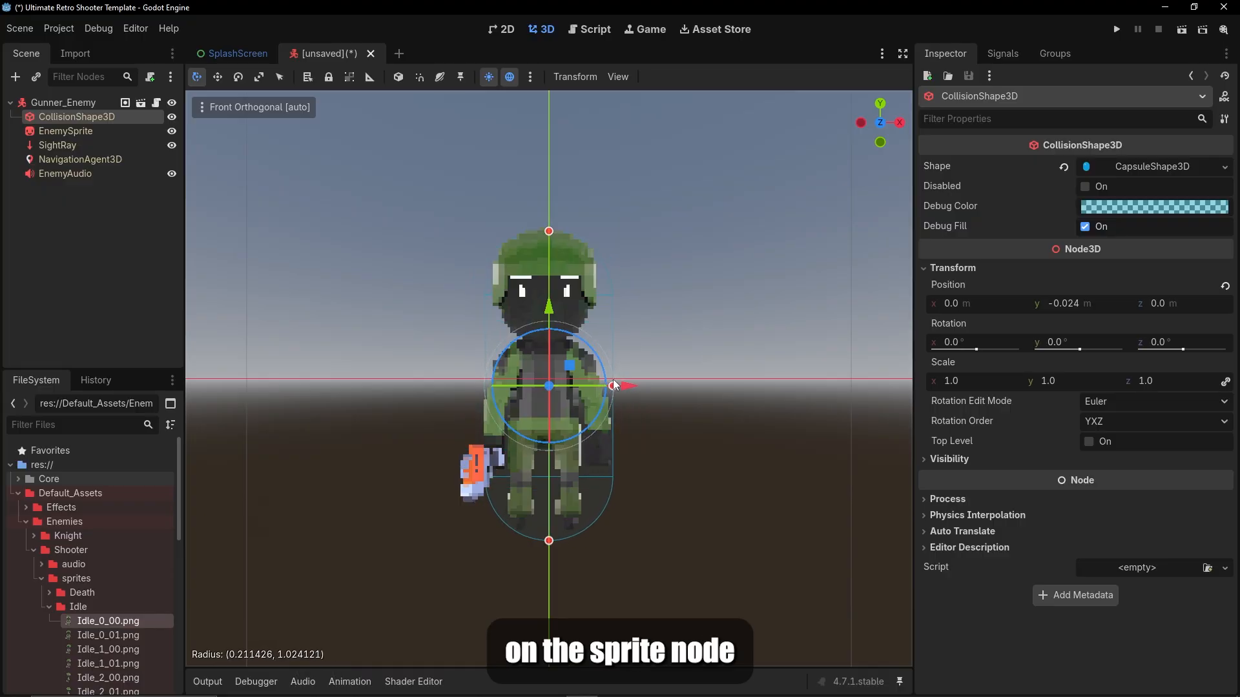
pyautogui.moveTo(645, 345); pyautogui.dragTo(601, 378, button='middle')
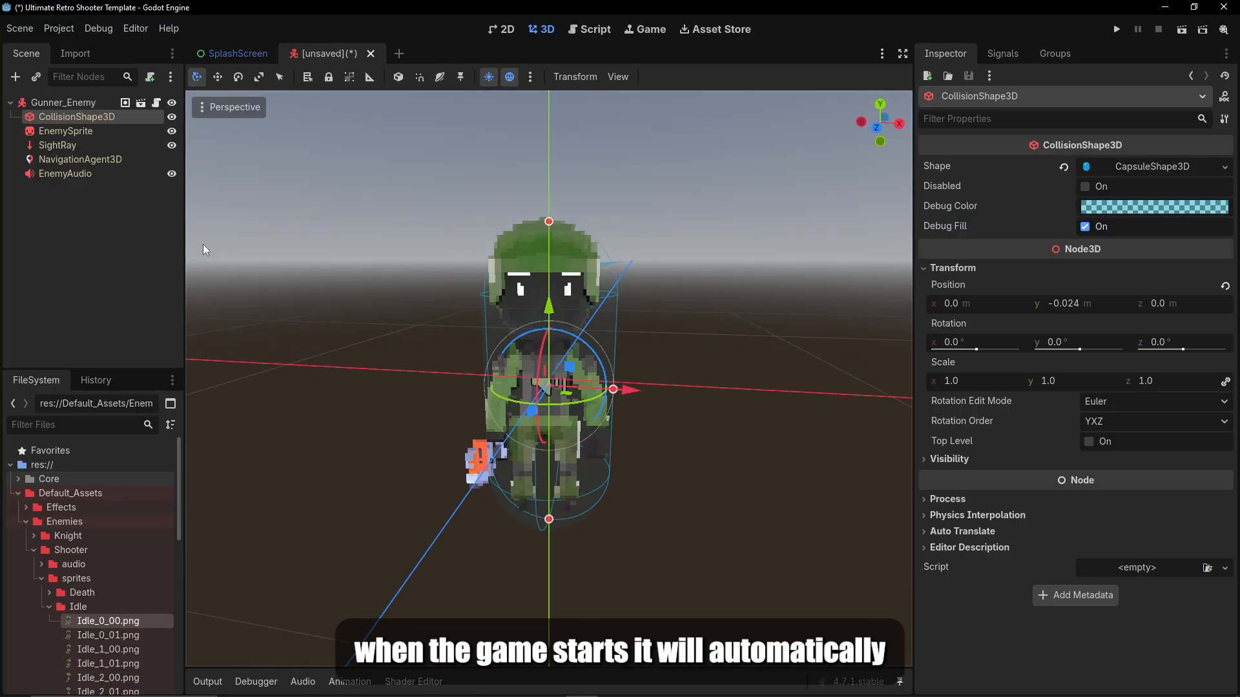
pyautogui.click(62, 131)
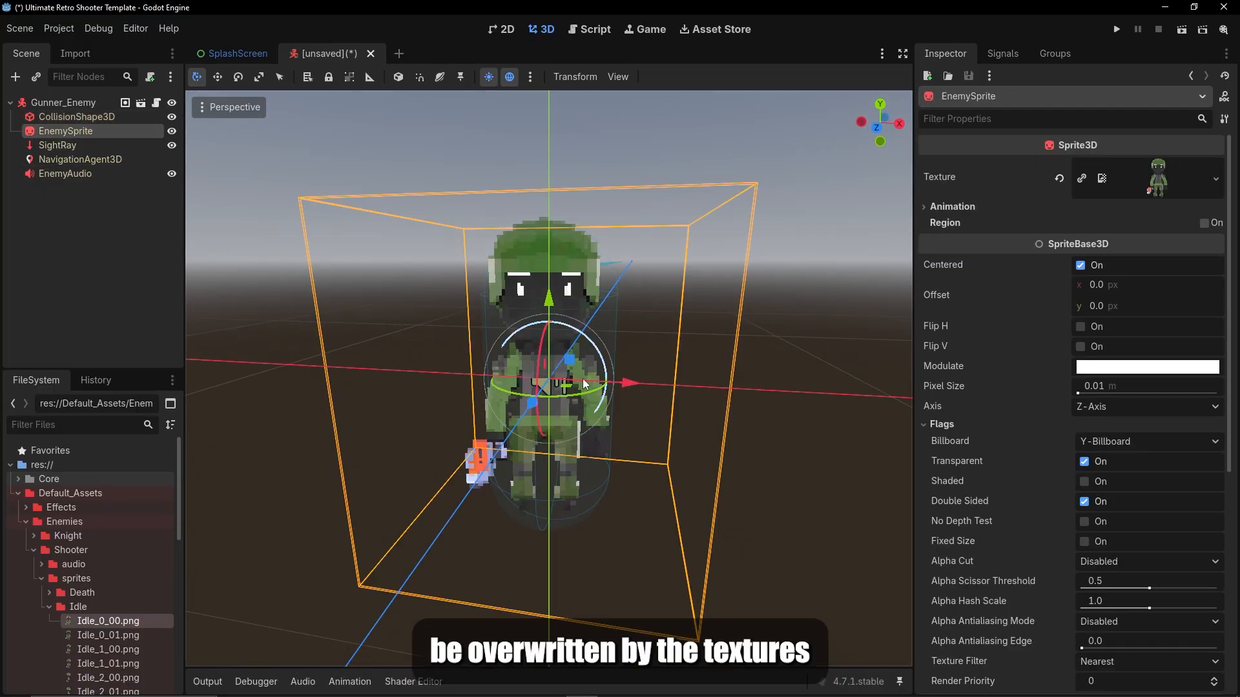
pyautogui.click(476, 356)
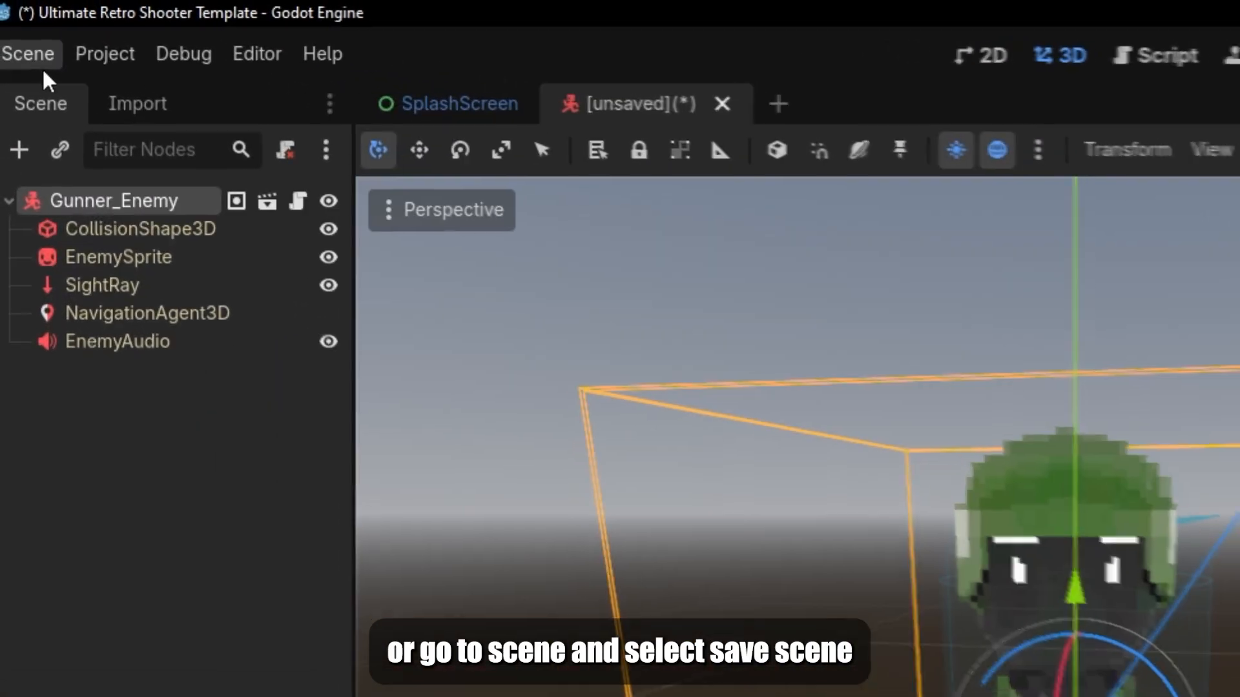
# Save the scene as gunner_enemy.tscn in the Your_Assets/Enemies folder.
pyautogui.click(26, 56)
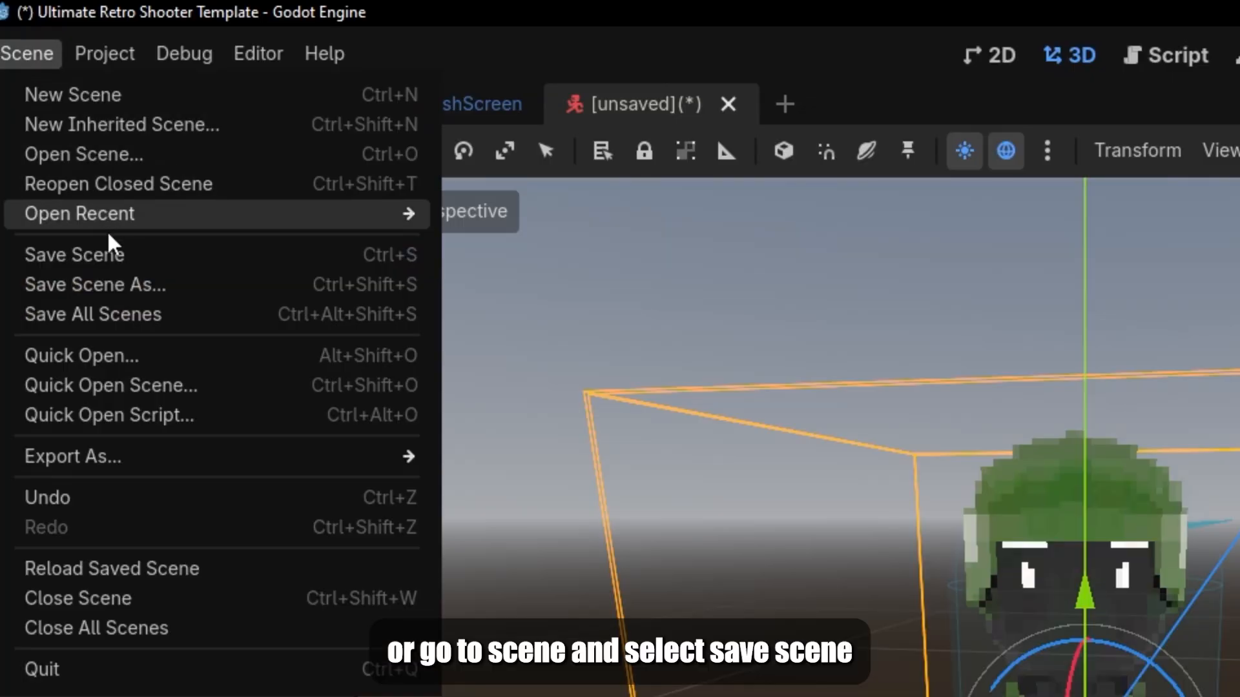
pyautogui.click(77, 253)
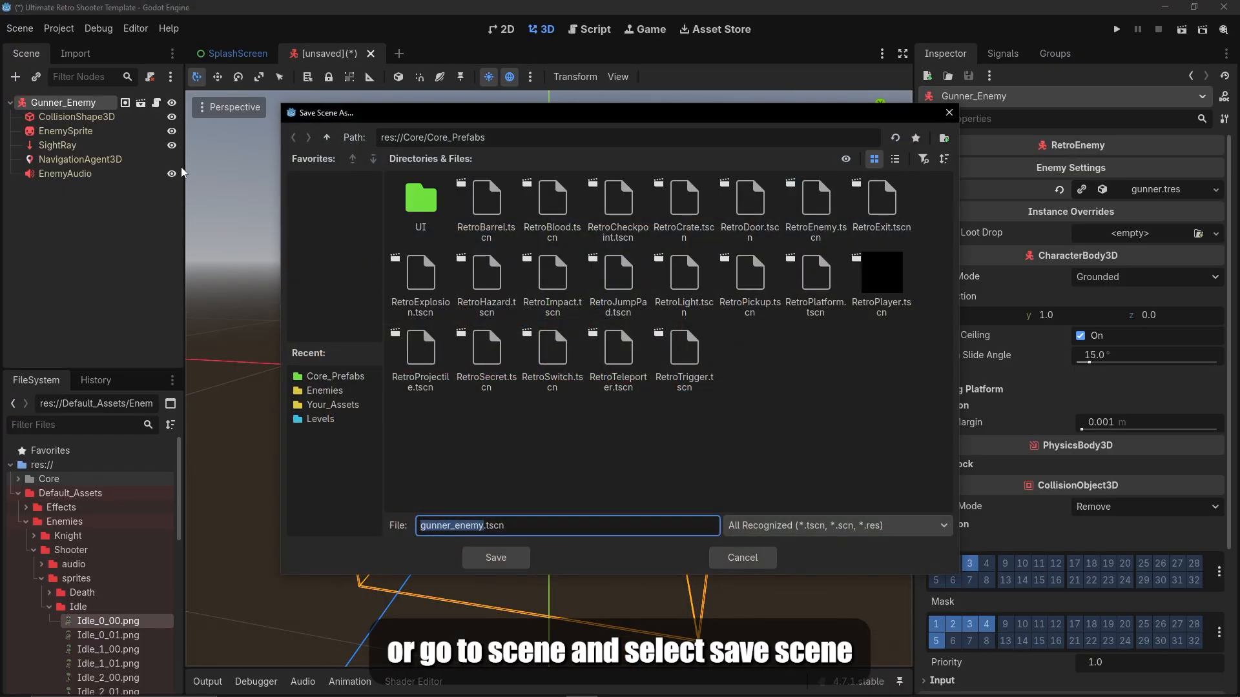
pyautogui.click(328, 137)
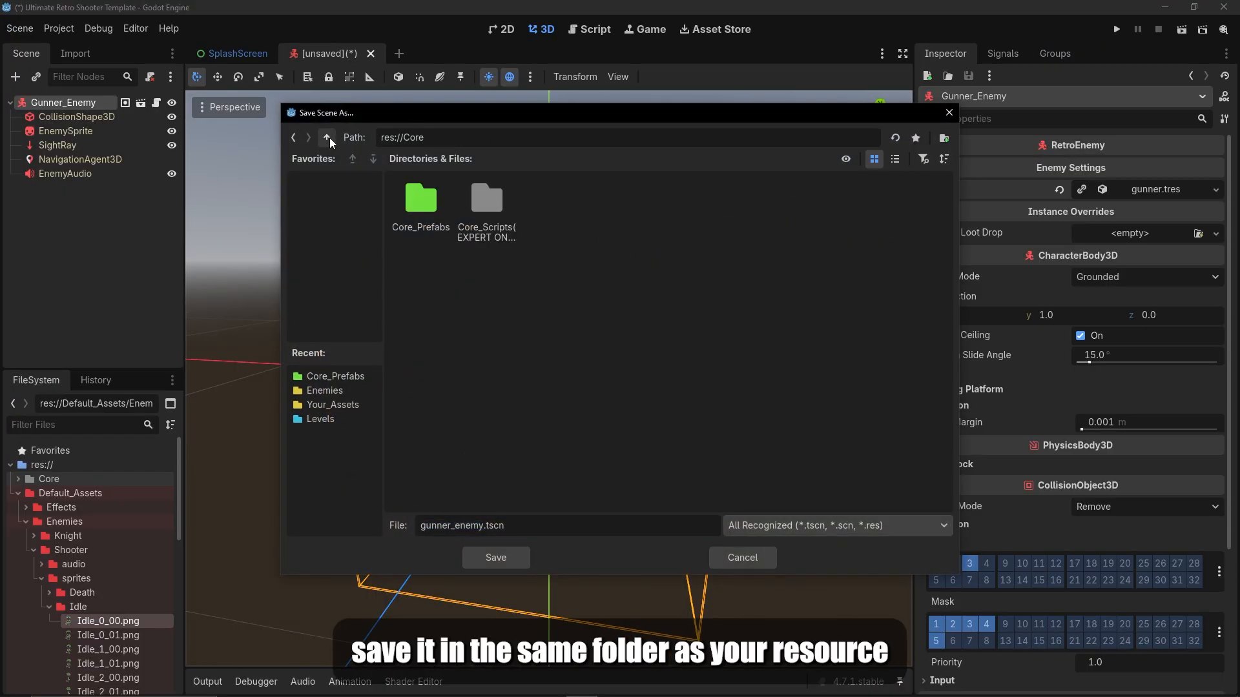
pyautogui.click(328, 137)
pyautogui.doubleClick(629, 202)
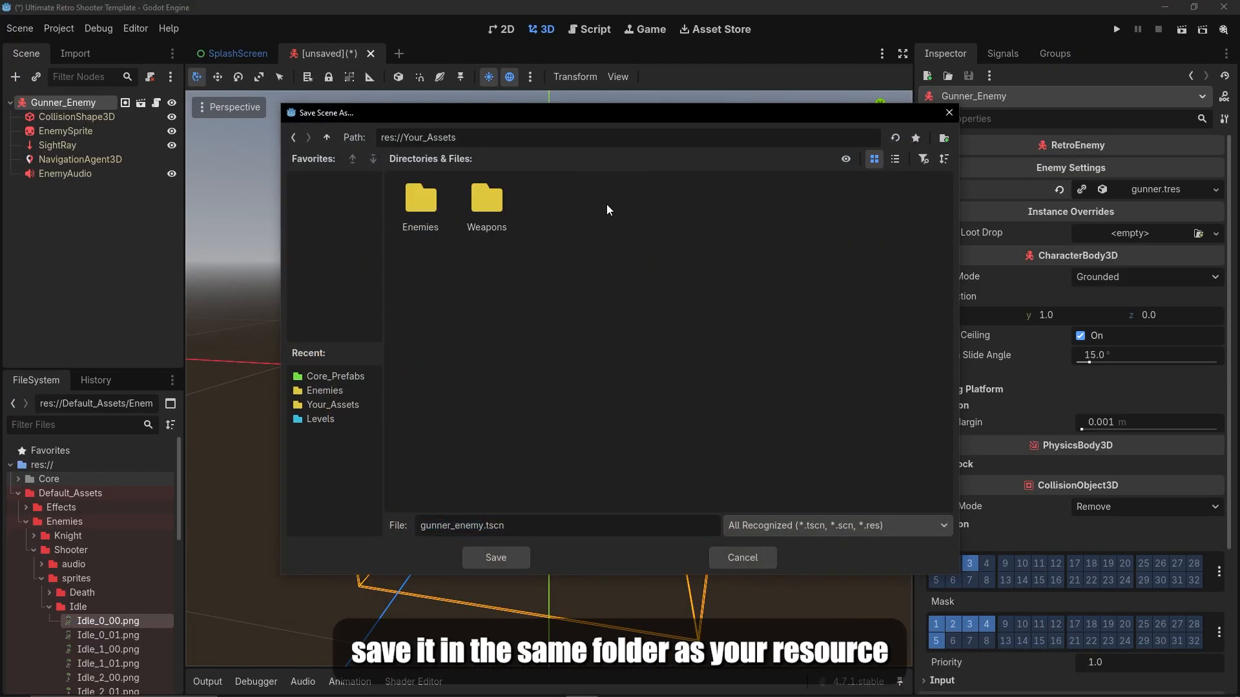
pyautogui.doubleClick(421, 213)
pyautogui.click(496, 558)
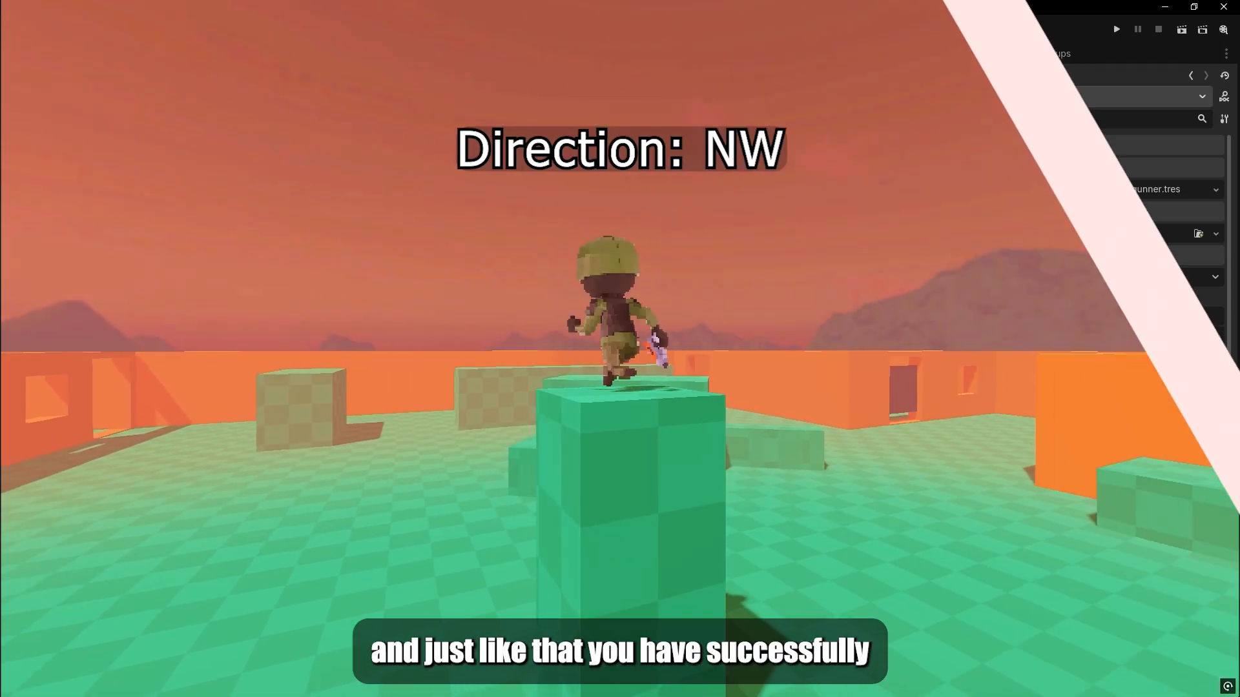